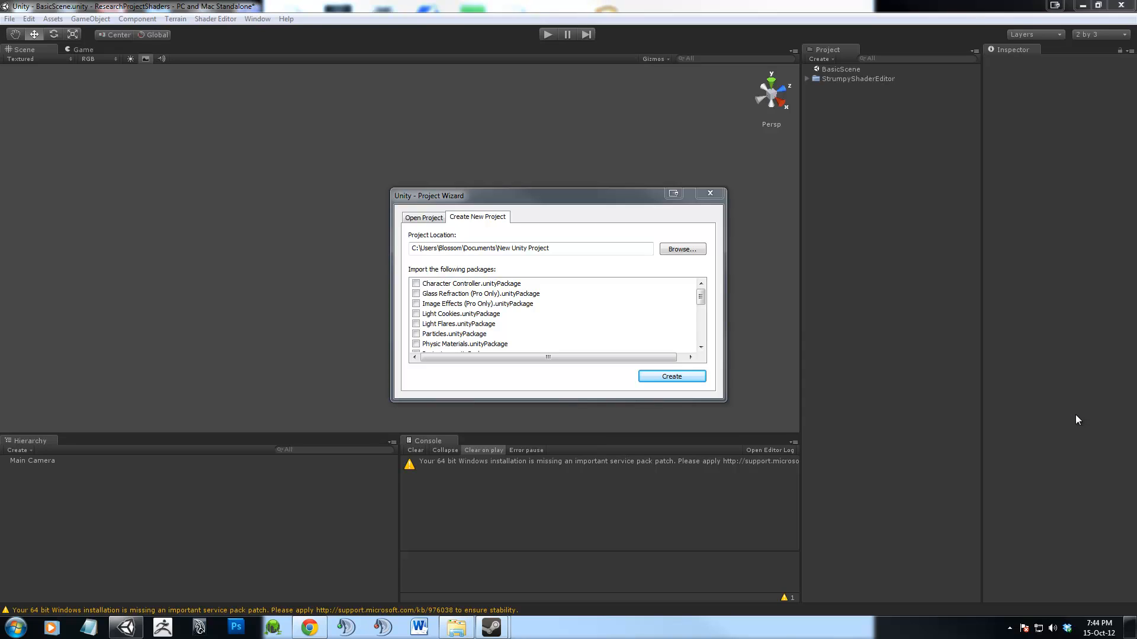
# Create a new project named StrumpyTutorialProject in the Documents folder without saving the changes to BasicScene.
pyautogui.moveTo(581, 191); pyautogui.dragTo(605, 181)
pyautogui.click(597, 228)
pyautogui.press('BackSpace')
pyautogui.press('BackSpace')
pyautogui.press('BackSpace')
pyautogui.press('BackSpace')
pyautogui.press('BackSpace')
pyautogui.press('BackSpace')
pyautogui.press('BackSpace')
pyautogui.press('BackSpace')
pyautogui.press('BackSpace')
pyautogui.press('BackSpace')
pyautogui.press('BackSpace')
pyautogui.press('BackSpace')
pyautogui.press('BackSpace')
pyautogui.press('BackSpace')
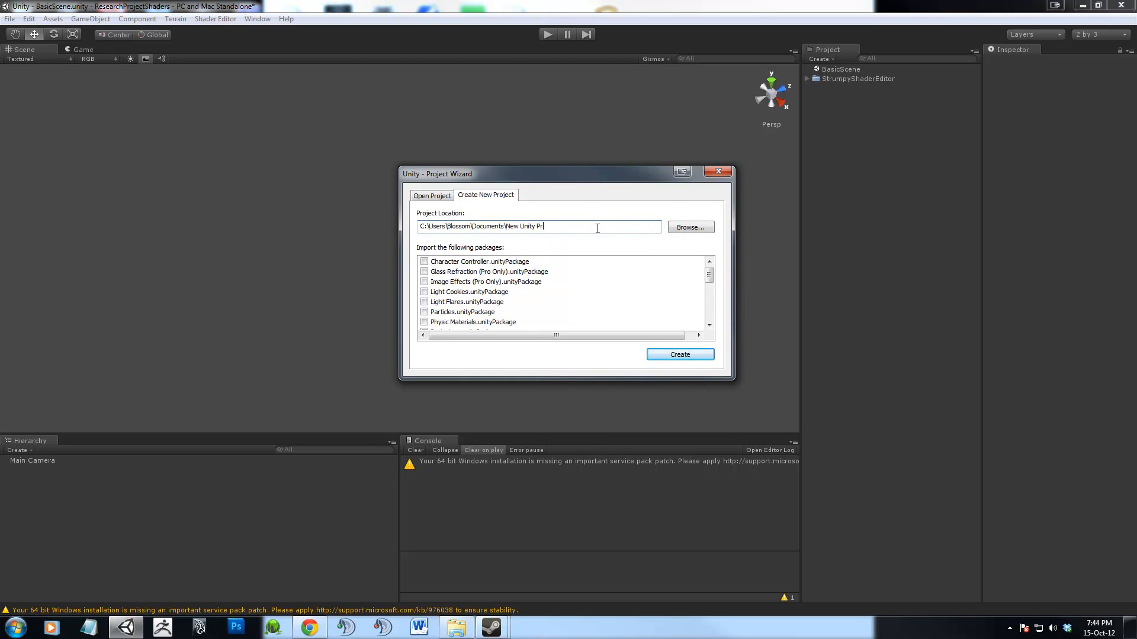
pyautogui.press('BackSpace')
pyautogui.press('BackSpace')
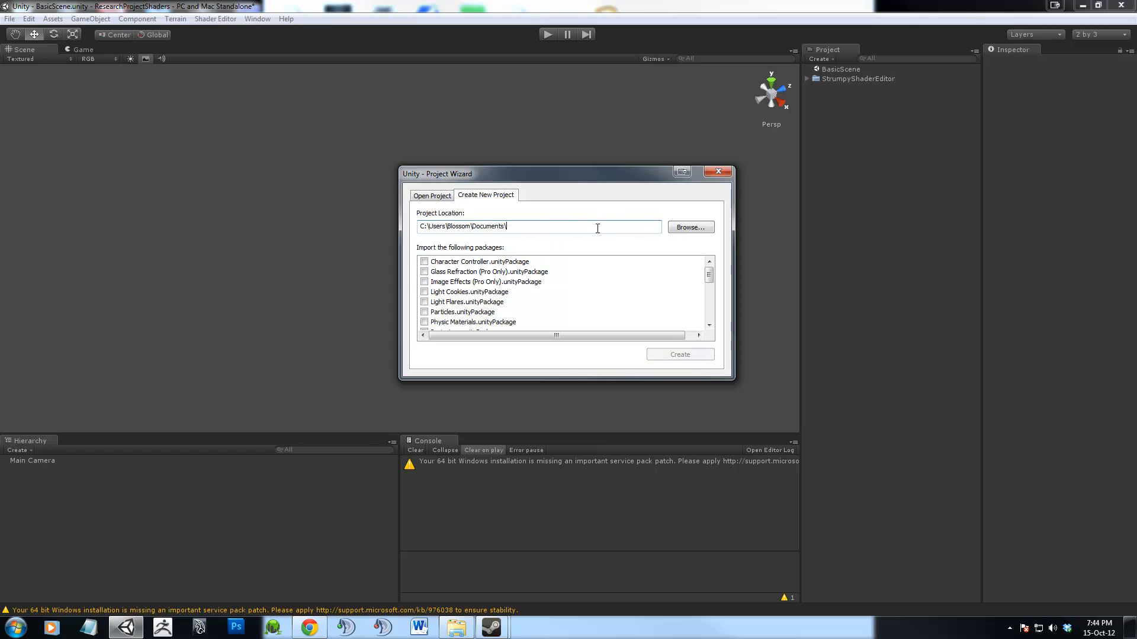
pyautogui.write('StrumpyTutorialProject')
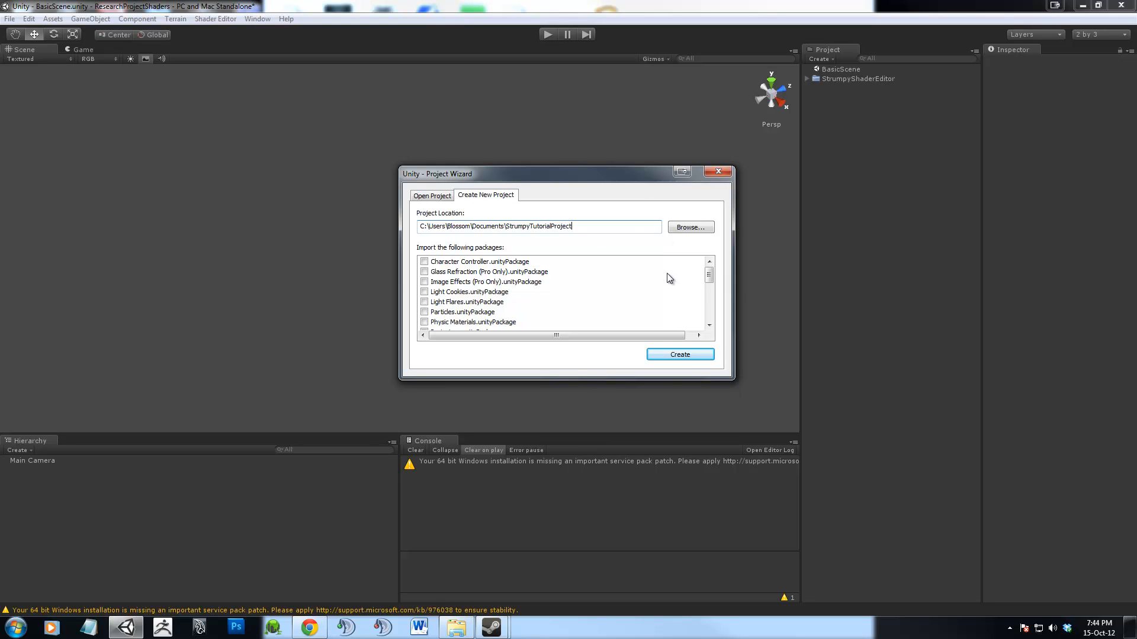
pyautogui.click(680, 354)
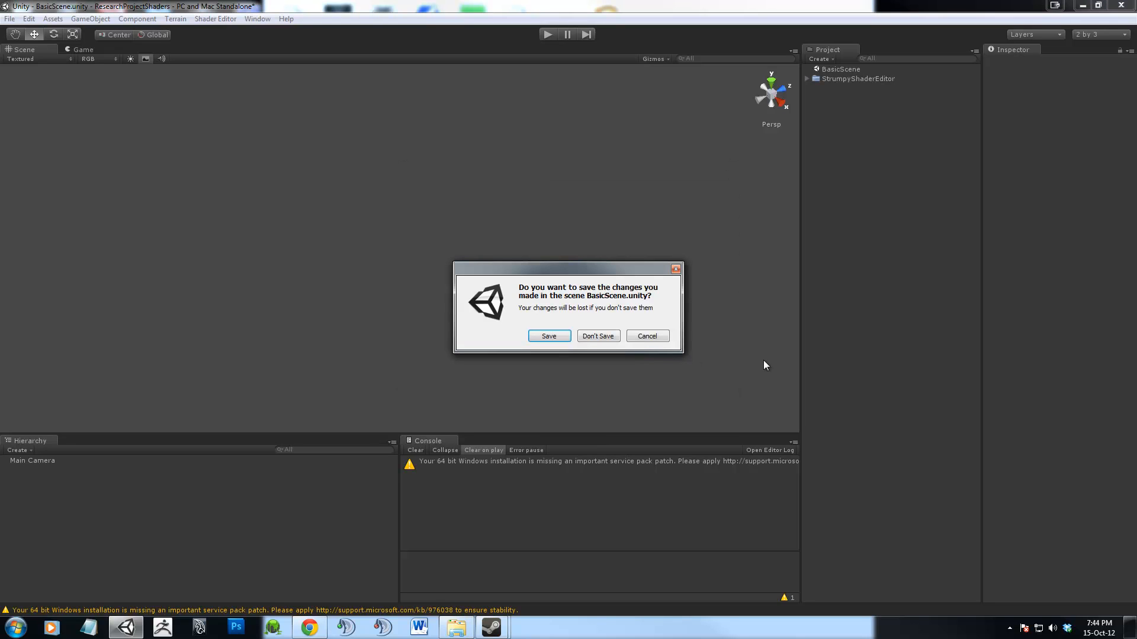
pyautogui.click(613, 341)
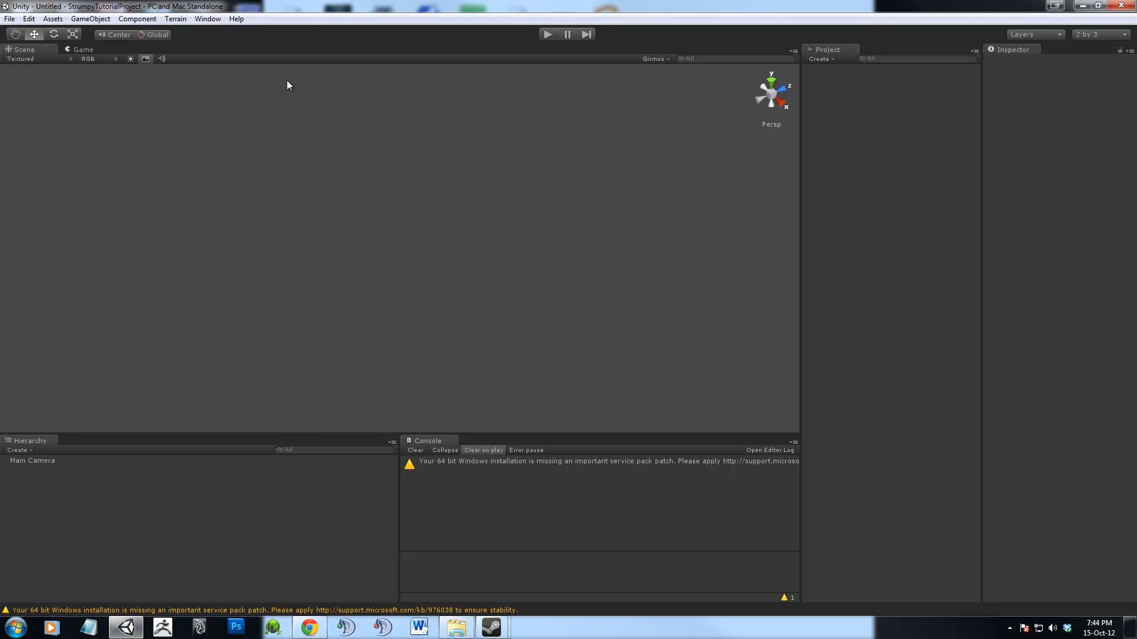
# Import all items of the StrumpyShaderEditor-Beta-4.0b package from the StrumpyShaderStuff folder into the project.
pyautogui.click(460, 630)
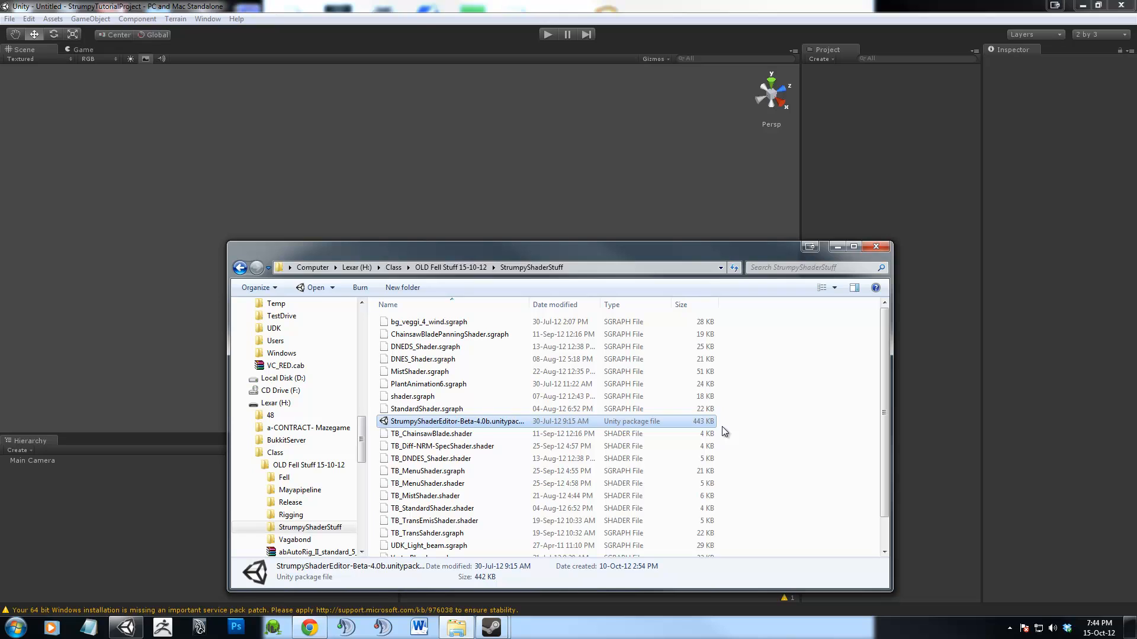
pyautogui.click(644, 408)
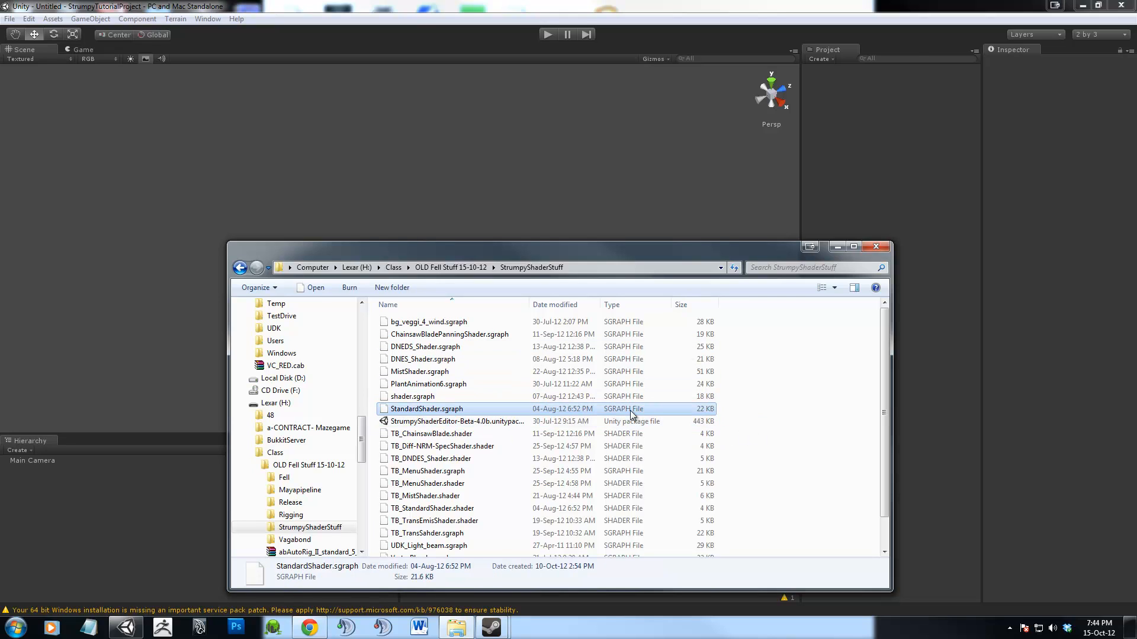
pyautogui.doubleClick(507, 421)
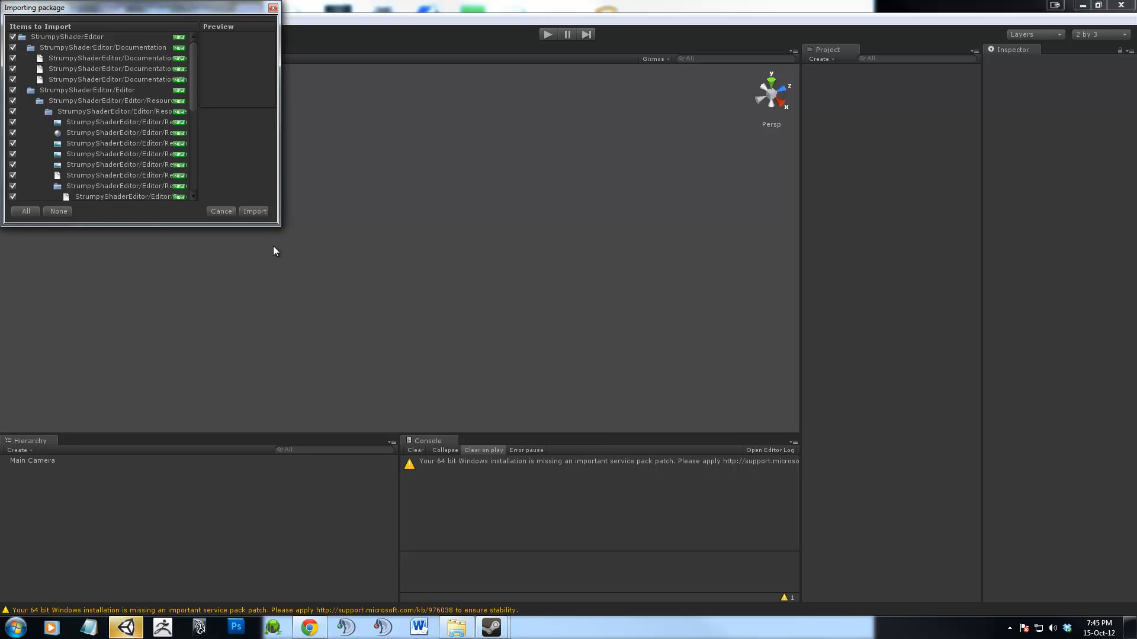
pyautogui.click(251, 211)
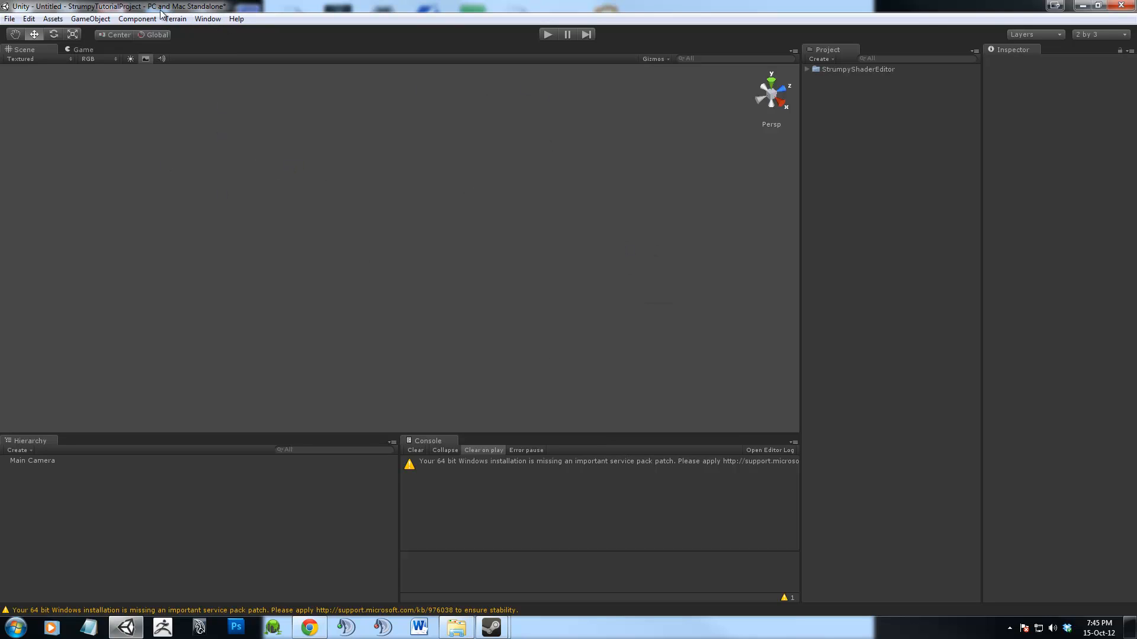
# Open the Strumpy Shader Editor and place its Preview window beside the node graph.
pyautogui.click(214, 19)
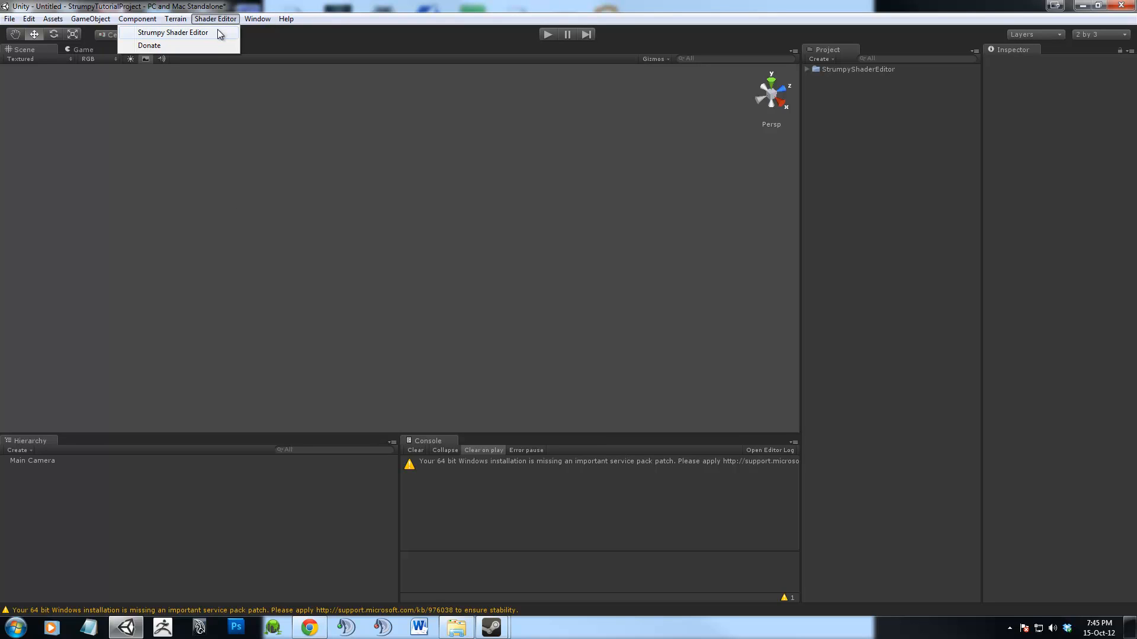
pyautogui.click(216, 32)
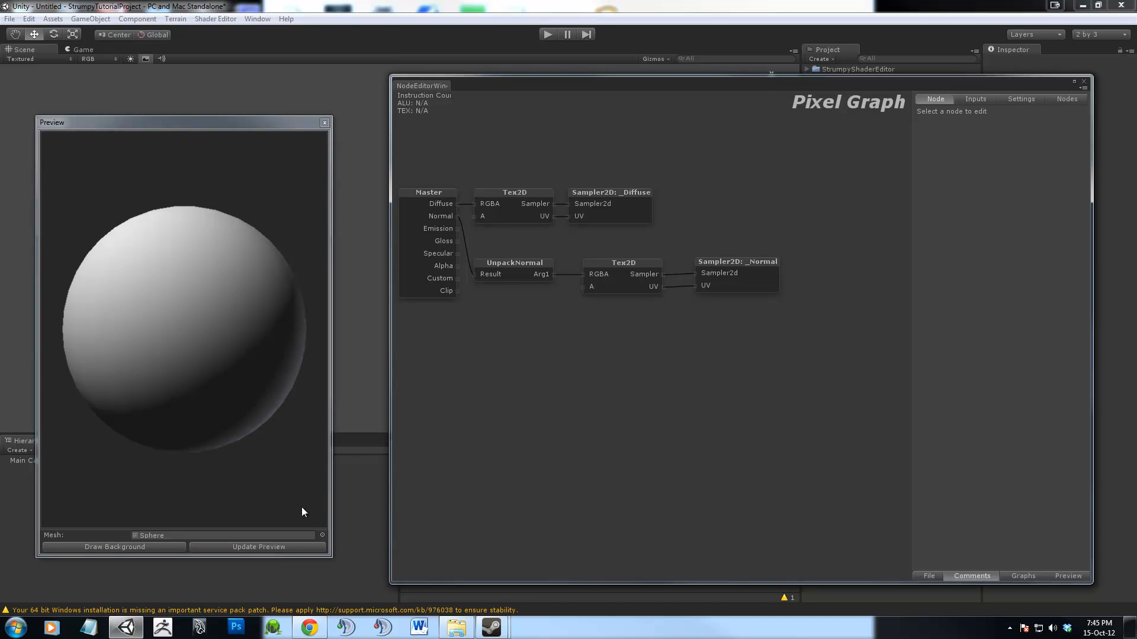
pyautogui.moveTo(261, 124); pyautogui.dragTo(289, 107)
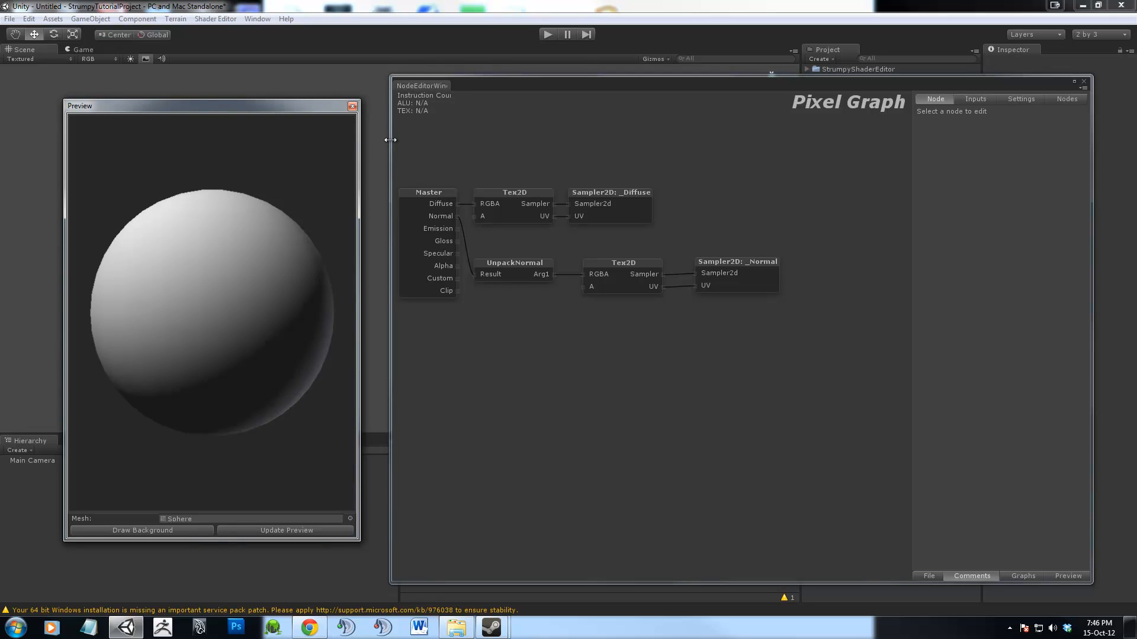
pyautogui.click(581, 354)
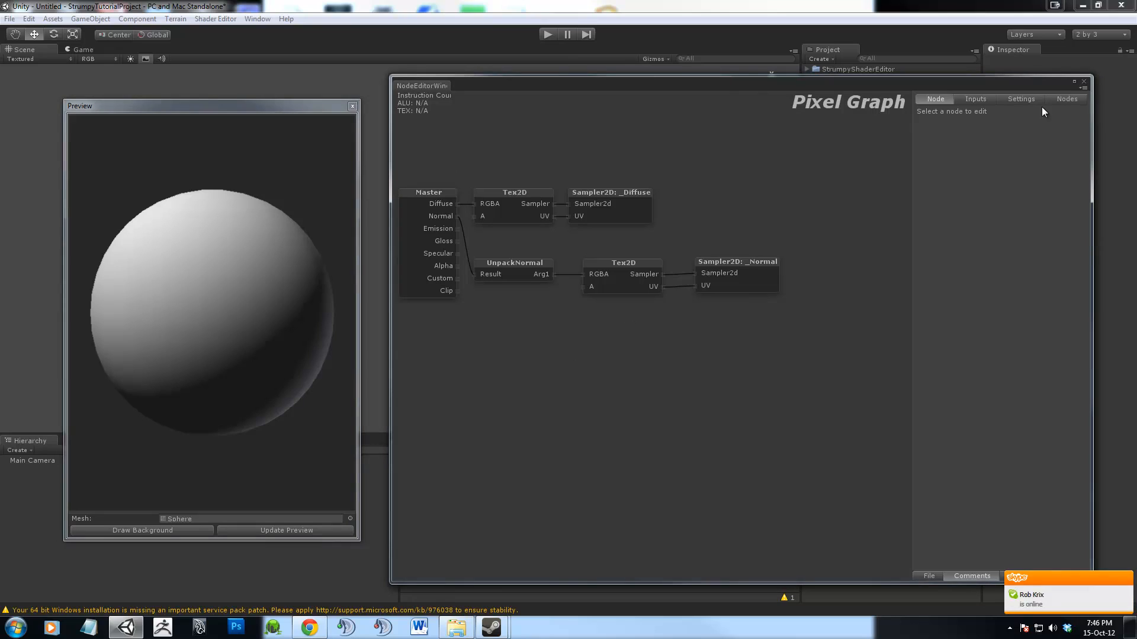
# Examine the shader settings and the properties of the texture and diffuse sampler nodes.
pyautogui.click(1022, 101)
pyautogui.click(927, 102)
pyautogui.click(534, 212)
pyautogui.click(603, 208)
pyautogui.click(626, 290)
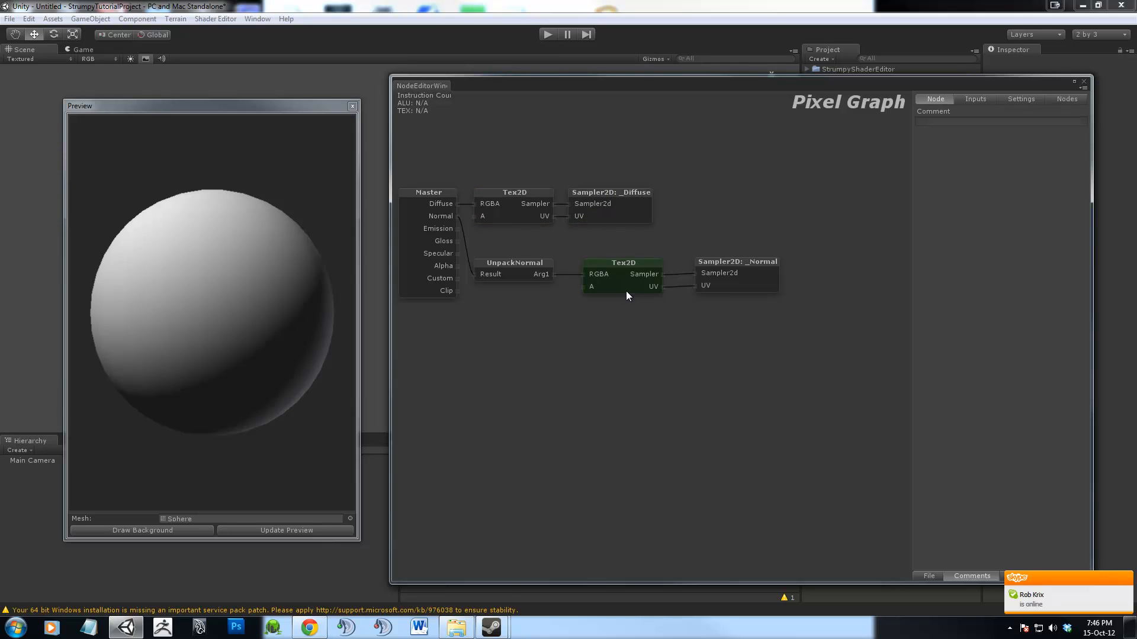
# Try out the built-in preview meshes, choose the Cube and rotate it to inspect its shading.
pyautogui.moveTo(247, 106); pyautogui.dragTo(223, 97)
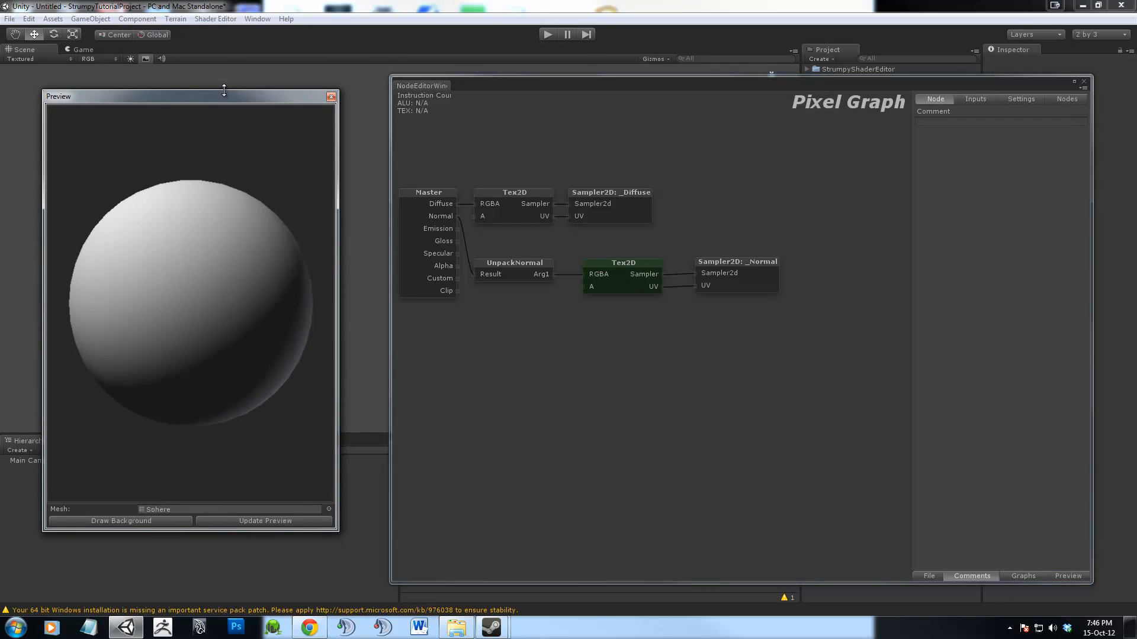
pyautogui.click(329, 509)
pyautogui.click(531, 208)
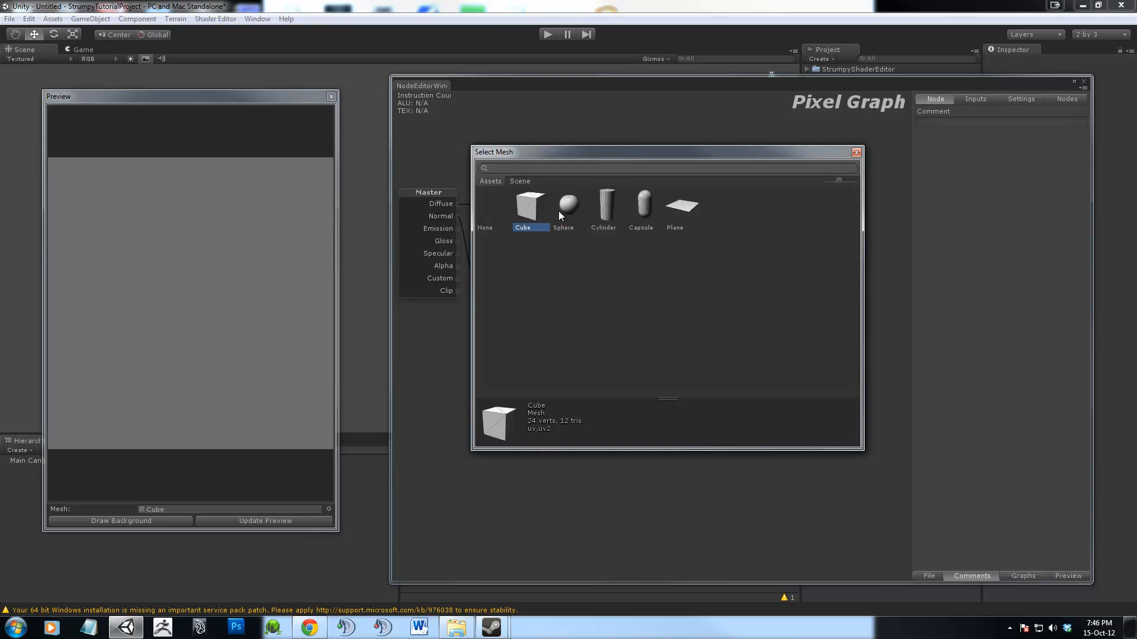
pyautogui.click(563, 211)
pyautogui.click(601, 212)
pyautogui.click(681, 207)
pyautogui.click(530, 207)
pyautogui.doubleClick(529, 209)
pyautogui.moveTo(290, 326); pyautogui.dragTo(272, 311)
pyautogui.moveTo(217, 345)
pyautogui.mouseDown()
pyautogui.moveTo(207, 264)
pyautogui.moveTo(190, 283)
pyautogui.moveTo(194, 265)
pyautogui.moveTo(212, 307)
pyautogui.moveTo(144, 297)
pyautogui.moveTo(216, 403)
pyautogui.moveTo(217, 365)
pyautogui.mouseUp()
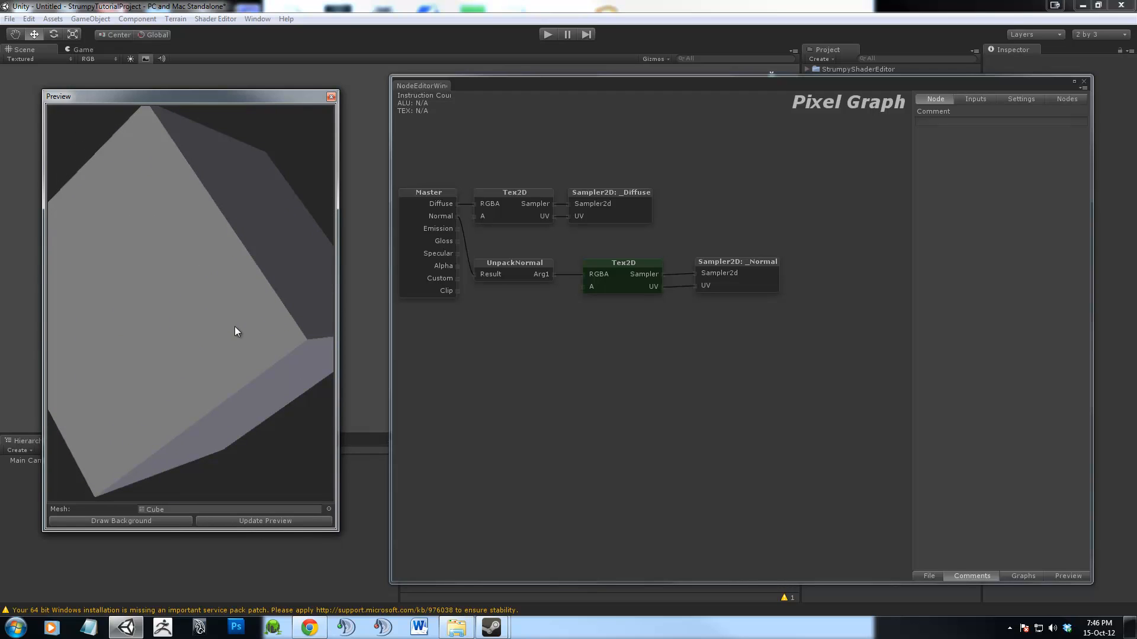
pyautogui.moveTo(234, 326); pyautogui.dragTo(232, 349)
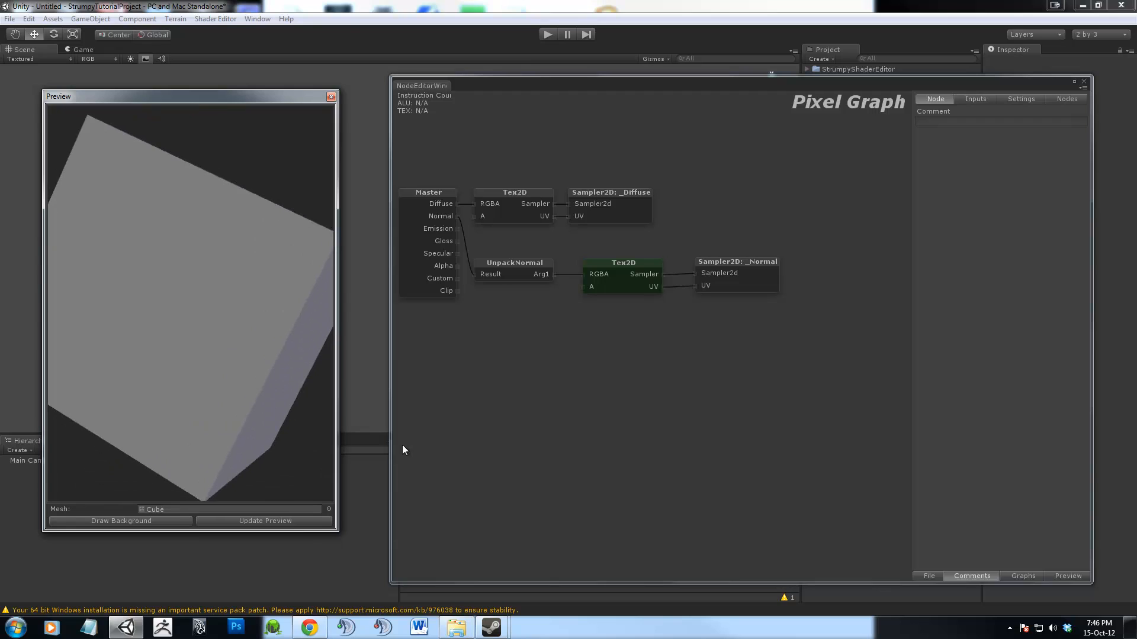
# Set the preview mesh to Plane and rotate it to face the camera.
pyautogui.click(329, 509)
pyautogui.doubleClick(666, 210)
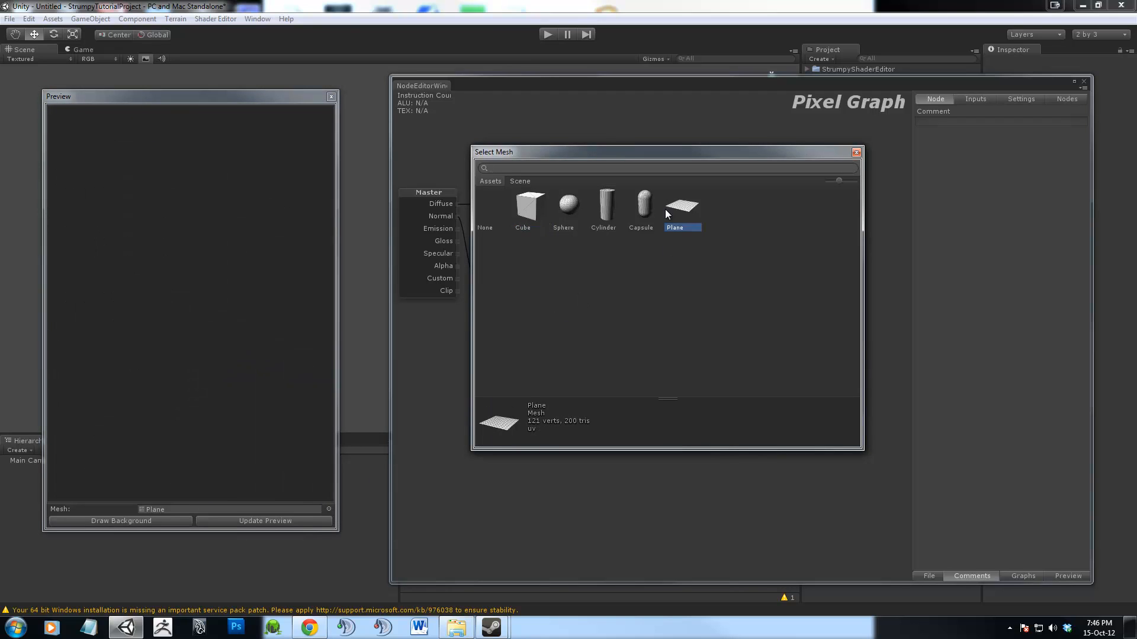
pyautogui.moveTo(211, 348); pyautogui.dragTo(191, 301)
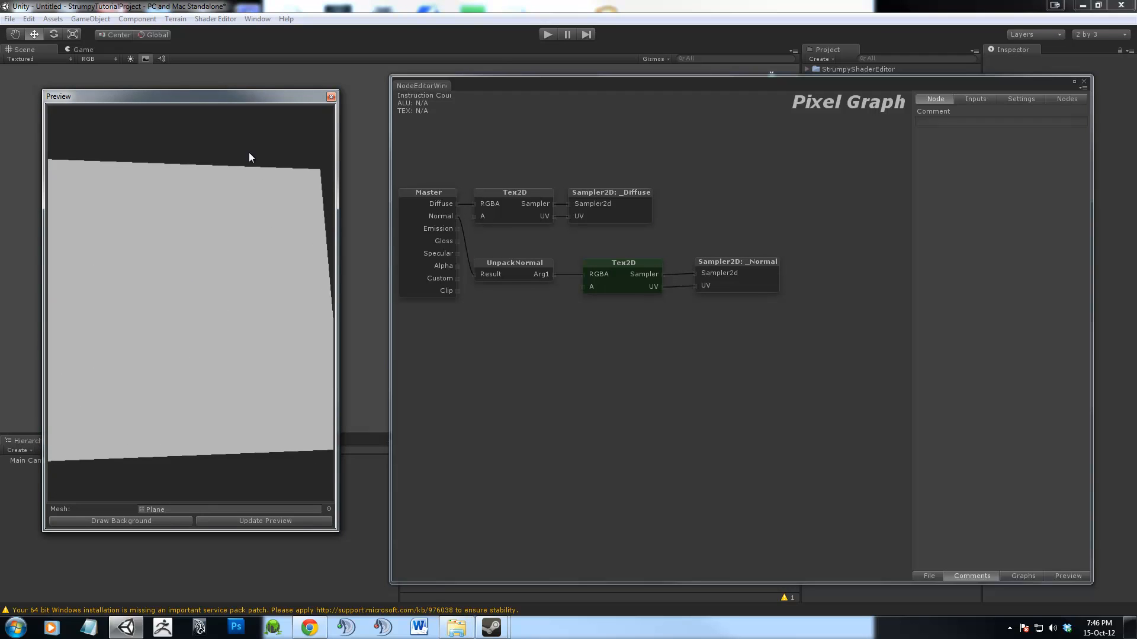
pyautogui.moveTo(217, 104); pyautogui.dragTo(205, 100)
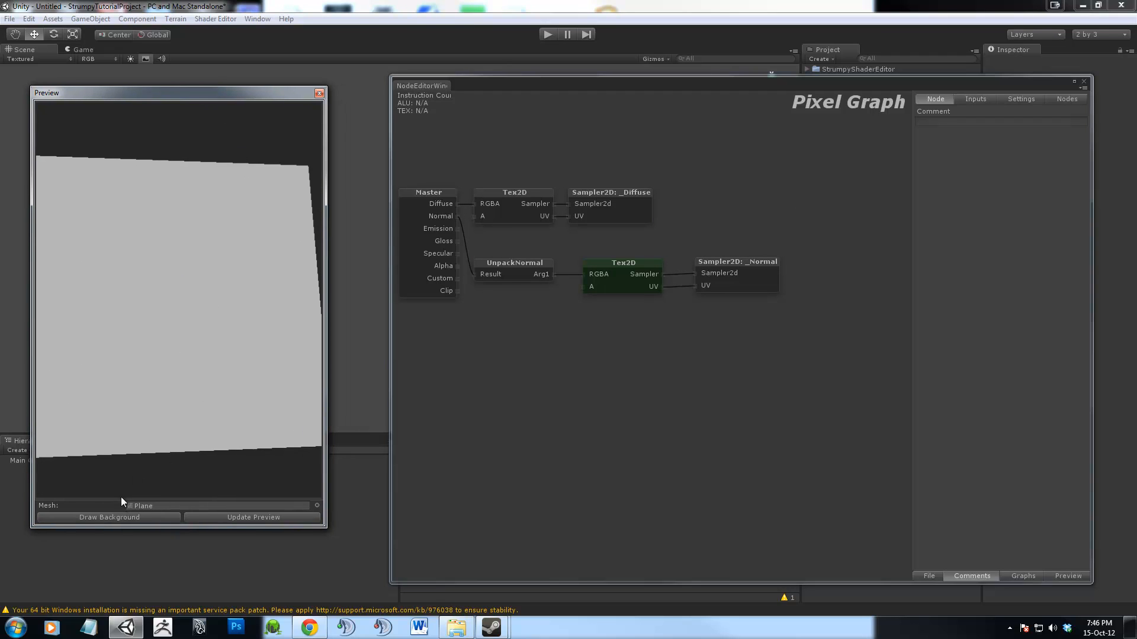
# Enable the checkered background in the preview and update the shader preview.
pyautogui.click(148, 518)
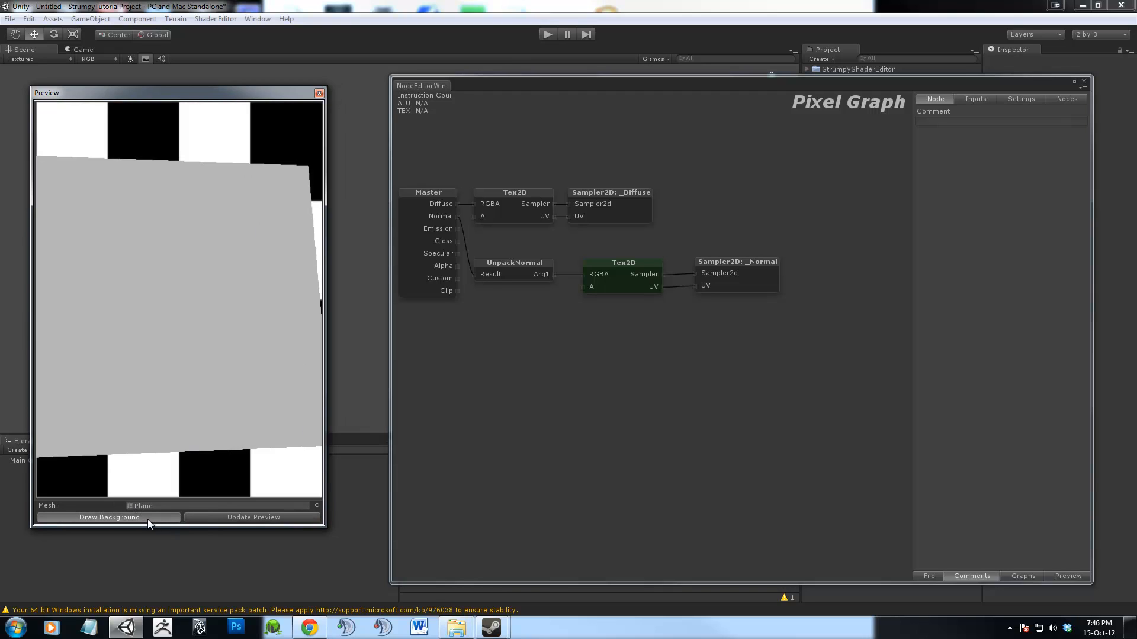
pyautogui.click(147, 519)
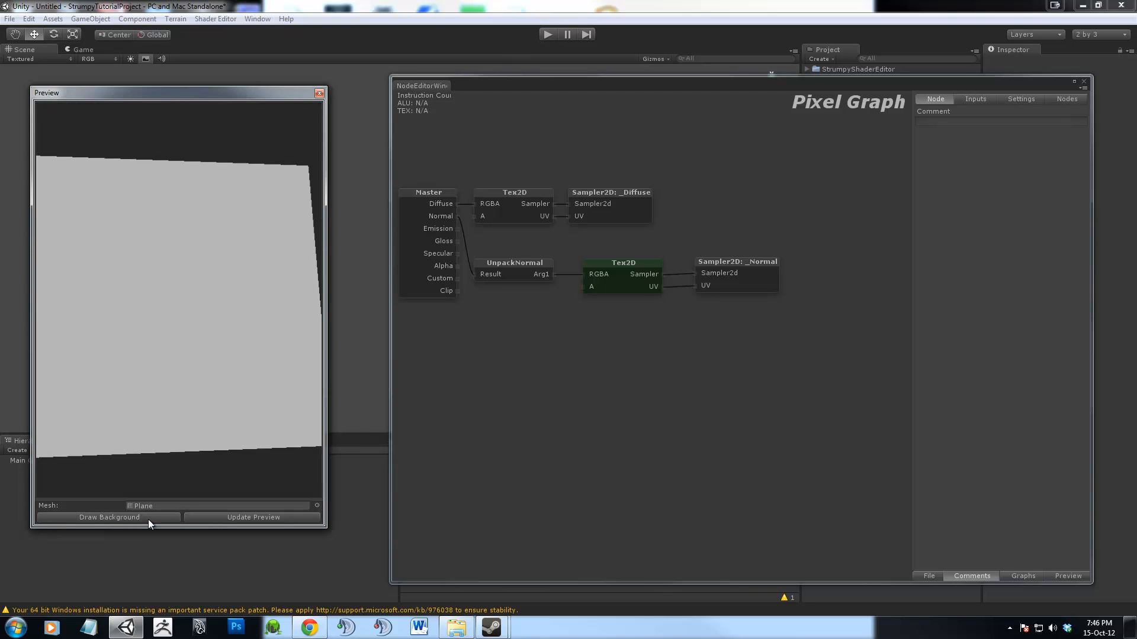
pyautogui.click(148, 518)
pyautogui.click(239, 519)
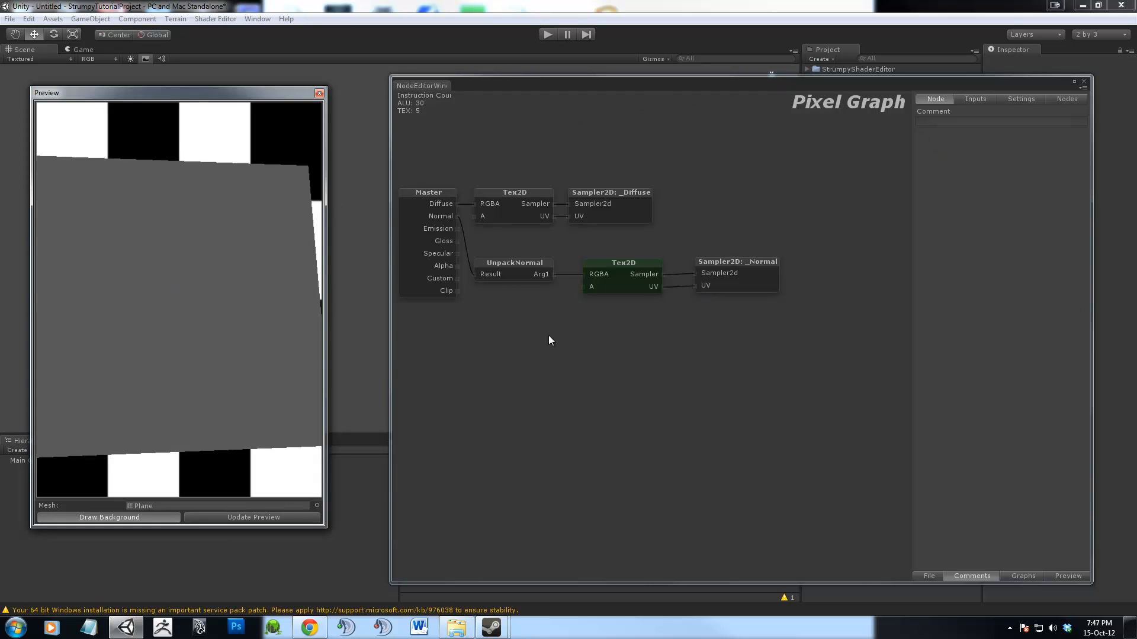
# Select all diffuse and normal branch nodes together and move them farther away from the Master node.
pyautogui.click(827, 217)
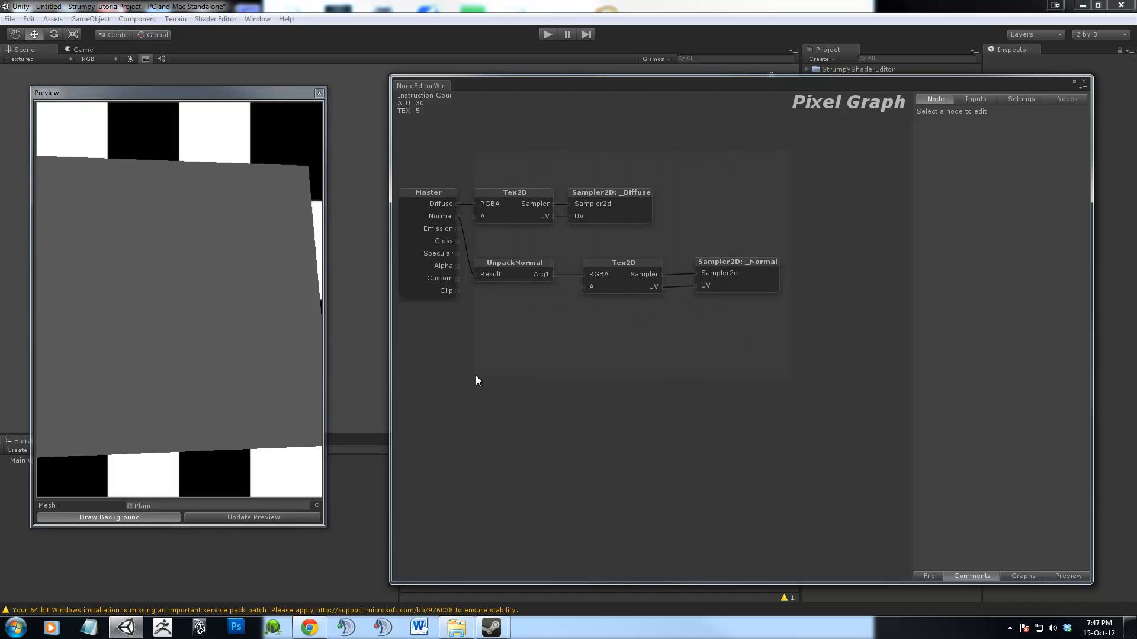
pyautogui.moveTo(477, 381); pyautogui.dragTo(477, 379)
pyautogui.click(879, 127)
pyautogui.moveTo(570, 348); pyautogui.dragTo(524, 348)
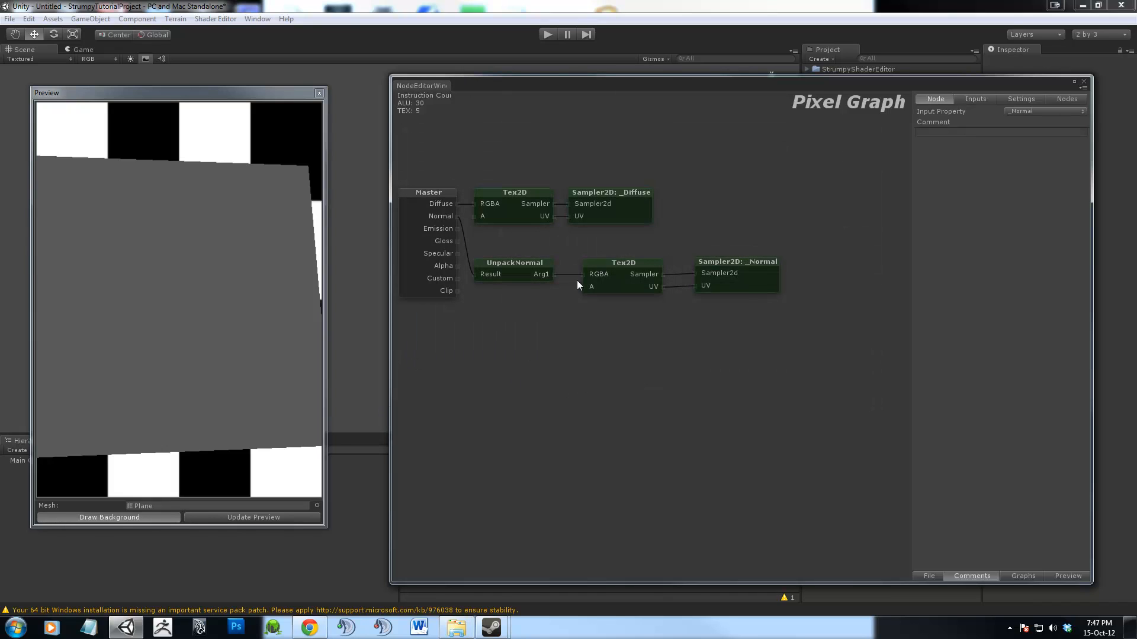
pyautogui.moveTo(627, 200); pyautogui.dragTo(669, 197)
pyautogui.click(810, 313)
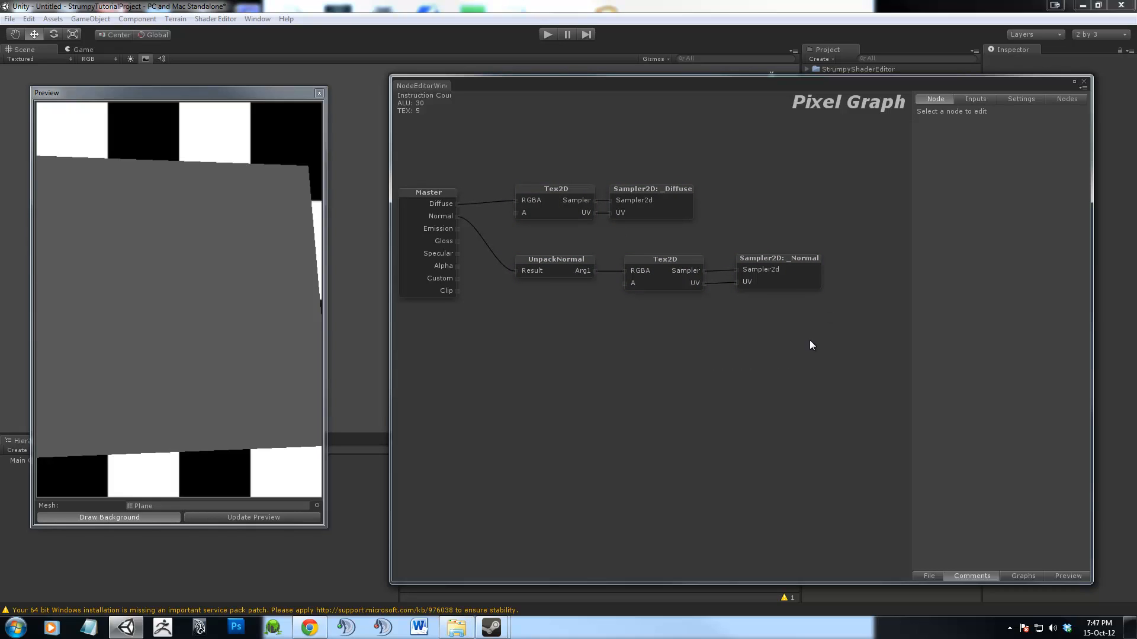
pyautogui.click(797, 285)
pyautogui.click(836, 357)
# Examine the instruction counts and the properties of each node in the diffuse and normal branches.
pyautogui.moveTo(422, 114)
pyautogui.click(544, 214)
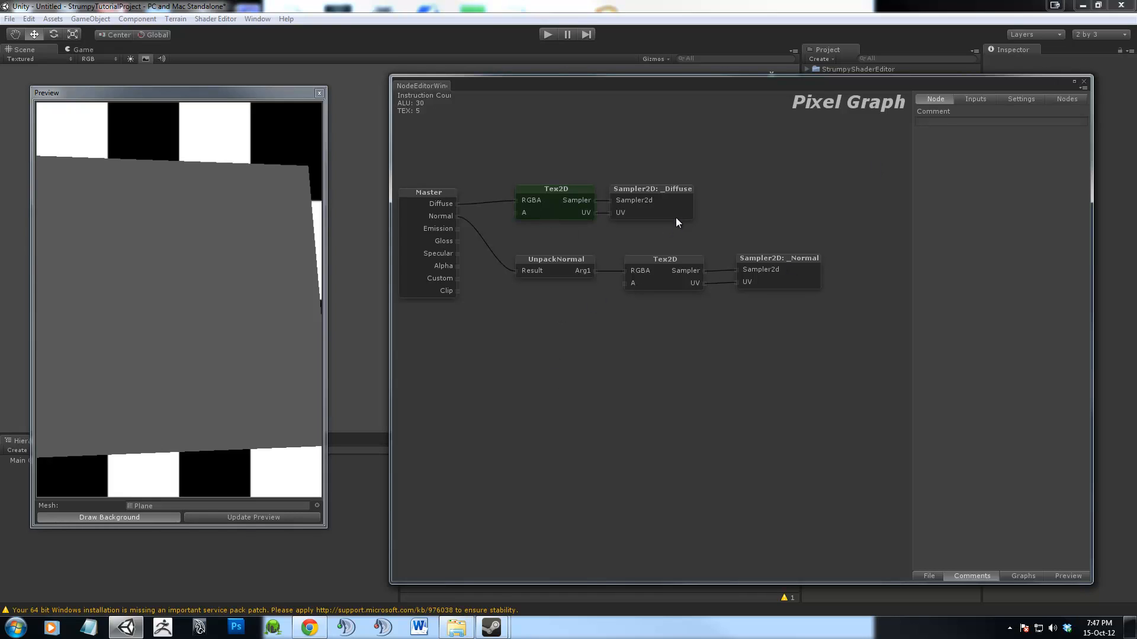
pyautogui.click(675, 217)
pyautogui.click(570, 267)
pyautogui.click(653, 270)
pyautogui.click(781, 266)
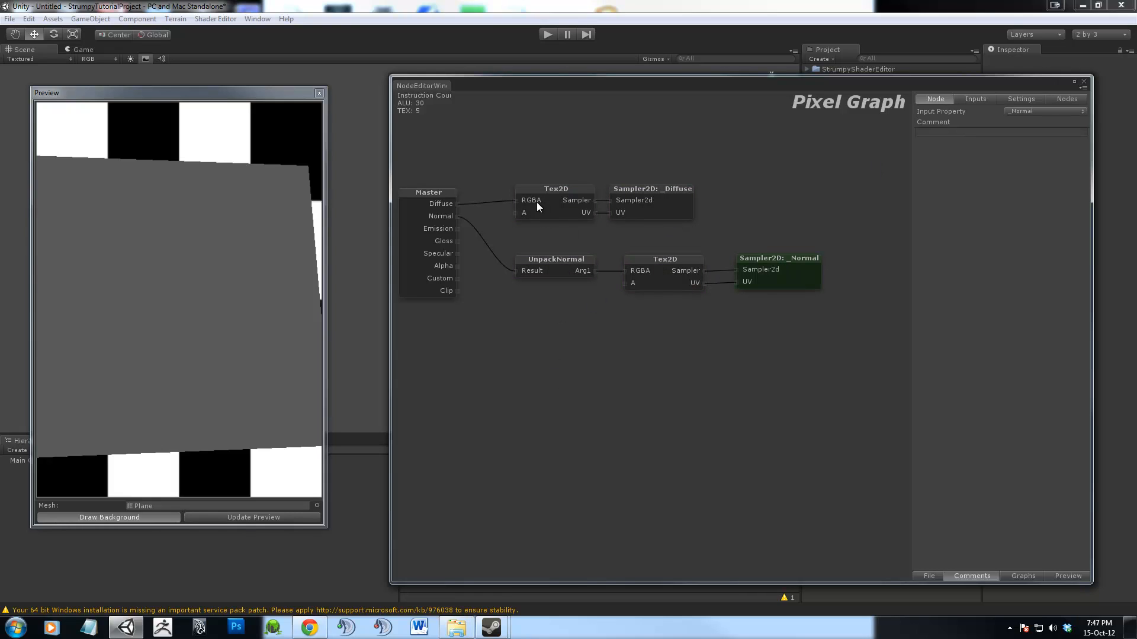
pyautogui.click(536, 204)
# Shift the Master node slightly down and toward the texture nodes.
pyautogui.click(434, 243)
pyautogui.moveTo(434, 231)
pyautogui.mouseDown()
pyautogui.moveTo(471, 187)
pyautogui.moveTo(464, 268)
pyautogui.moveTo(477, 207)
pyautogui.moveTo(436, 219)
pyautogui.moveTo(442, 237)
pyautogui.mouseUp()
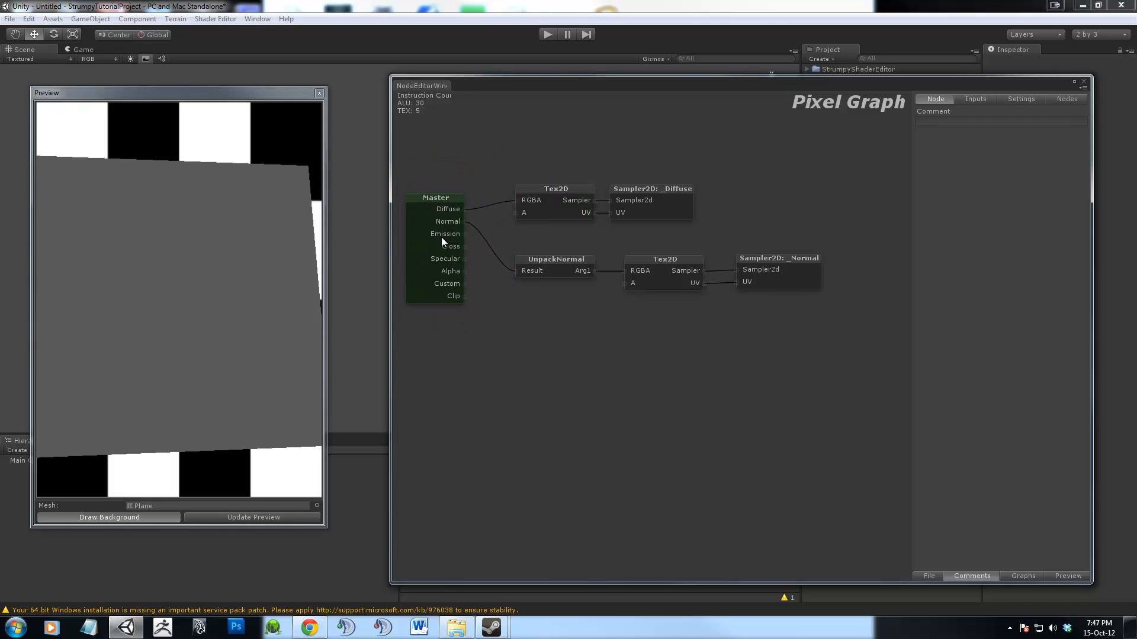
pyautogui.click(478, 227)
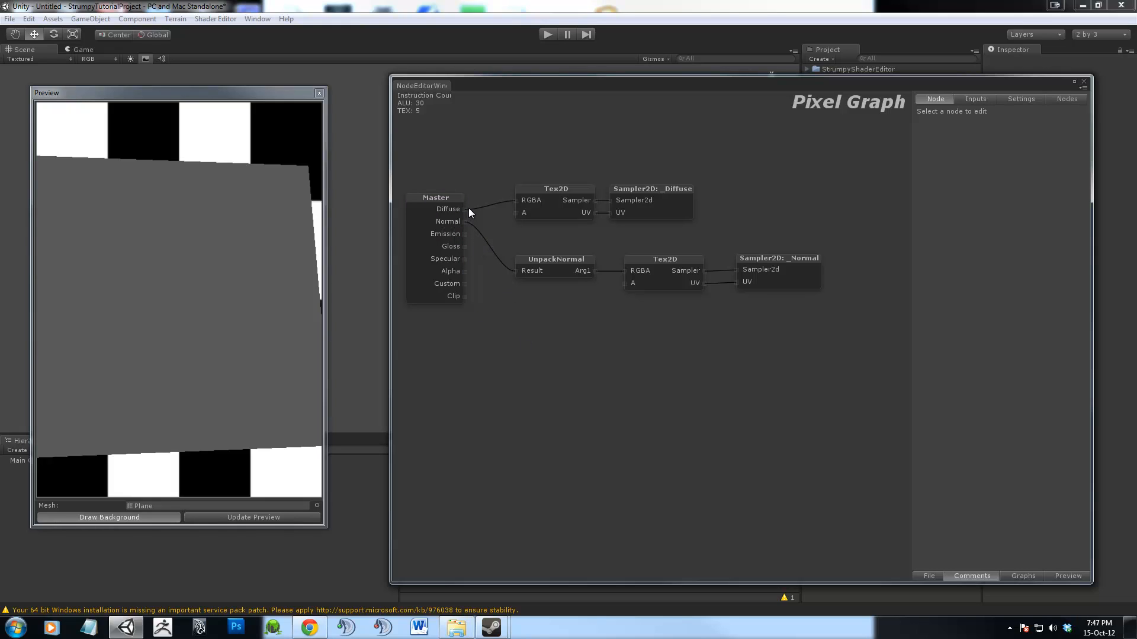
pyautogui.click(541, 204)
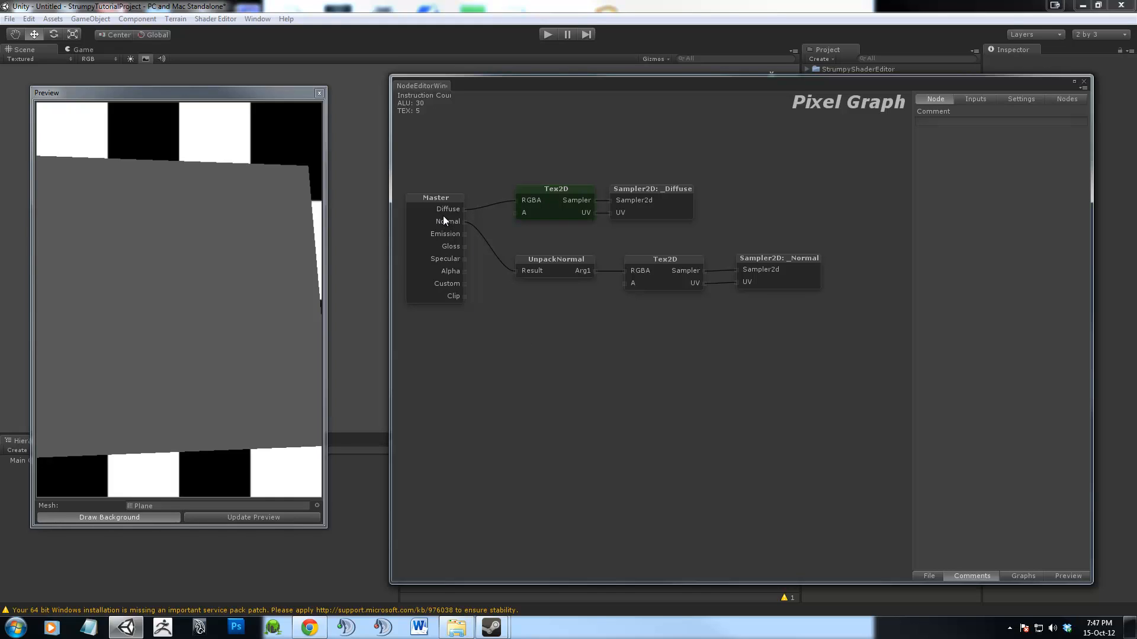
pyautogui.click(443, 227)
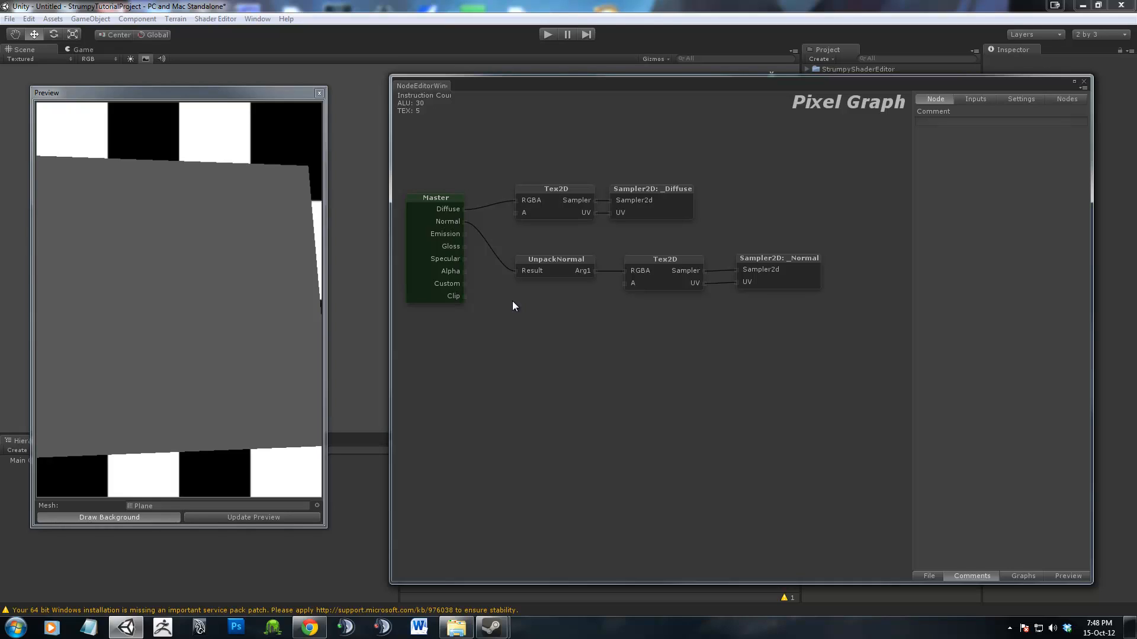
pyautogui.moveTo(463, 286); pyautogui.dragTo(520, 333)
pyautogui.click(713, 322)
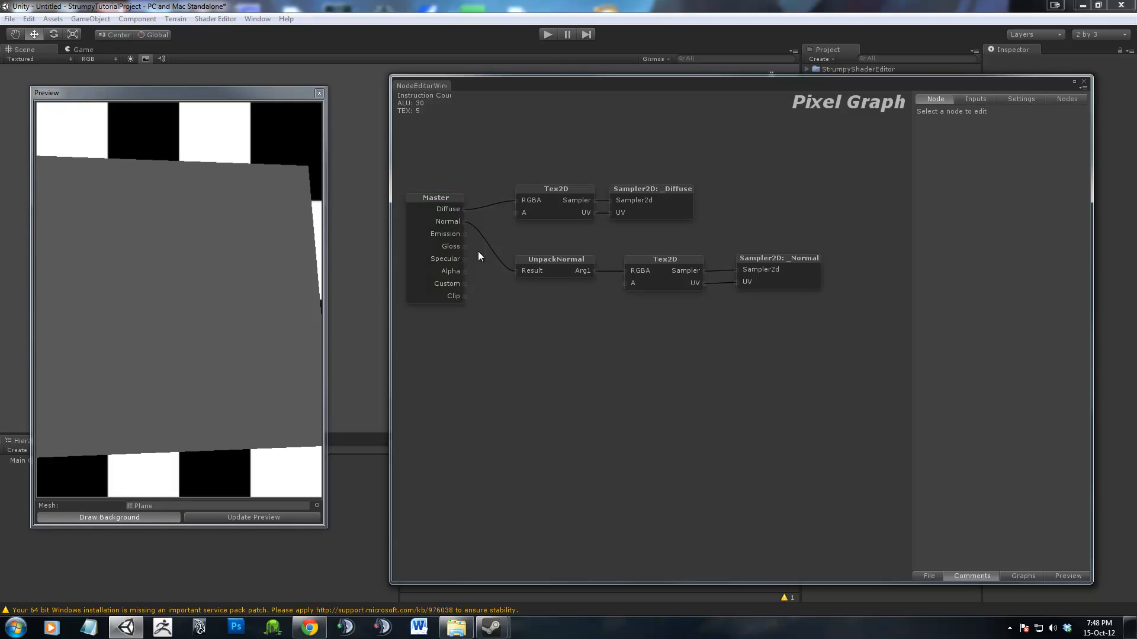
# Move the diffuse branch's Tex2D and Sampler2D nodes upward, spacing them apart and away from the normal branch.
pyautogui.click(560, 207)
pyautogui.moveTo(564, 192); pyautogui.dragTo(555, 155)
pyautogui.moveTo(653, 203); pyautogui.dragTo(680, 151)
pyautogui.click(857, 137)
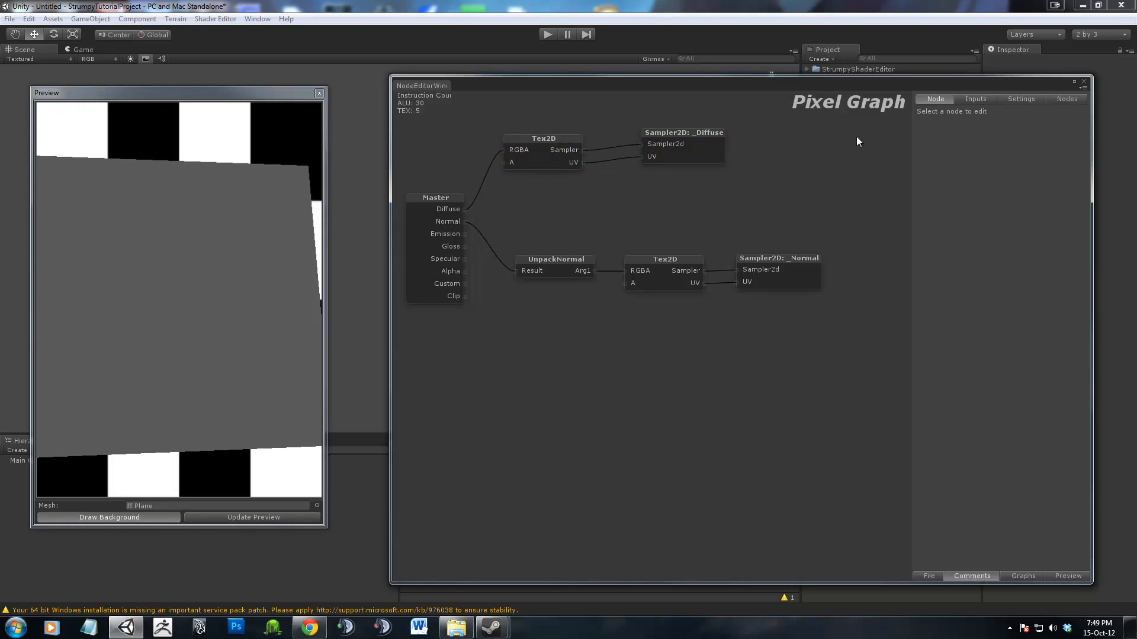
# Select all diffuse and normal branch nodes together and move them slightly down and away from the Master node.
pyautogui.moveTo(472, 397); pyautogui.dragTo(473, 397)
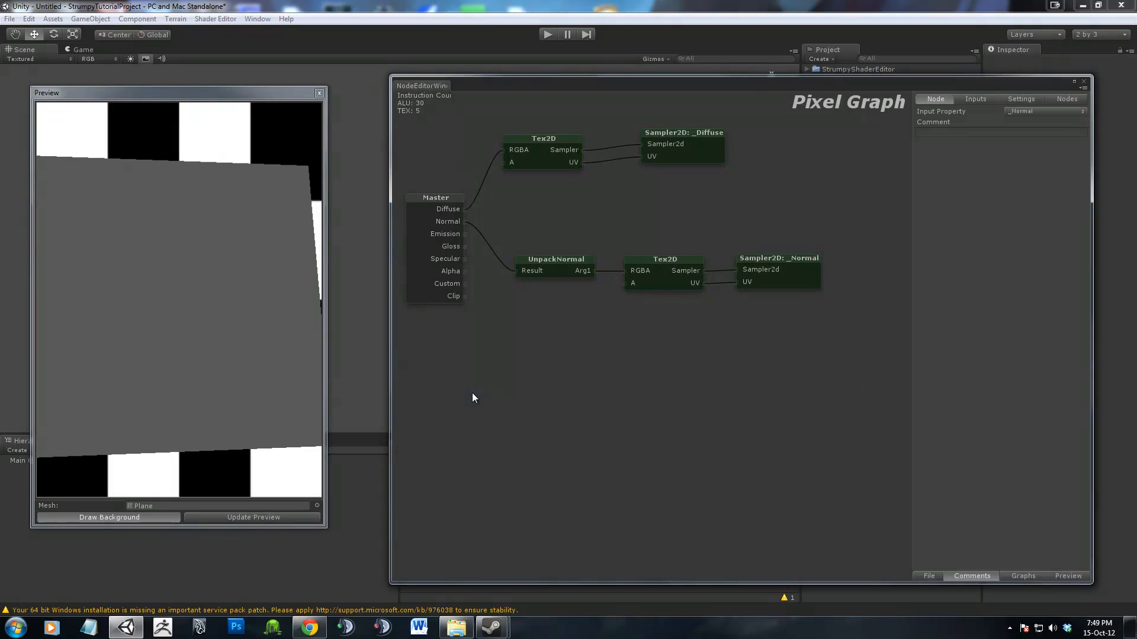
pyautogui.moveTo(666, 268); pyautogui.dragTo(677, 297)
pyautogui.click(792, 314)
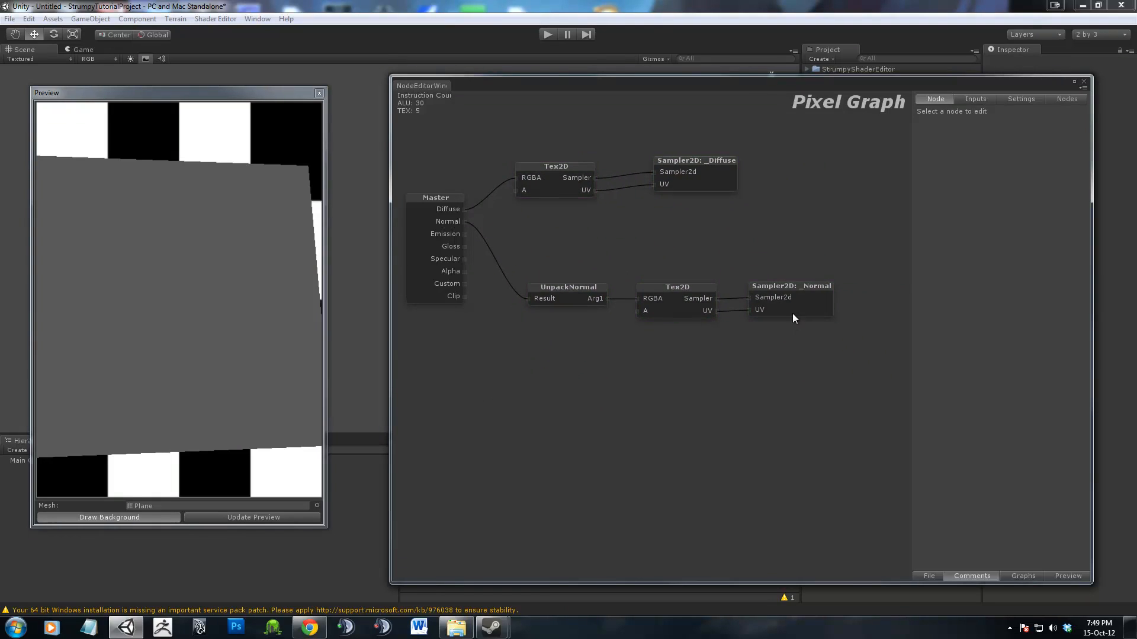
# Duplicate the normal branch's Tex2D node, place the copy below the original, and delete the copy.
pyautogui.click(624, 264)
pyautogui.click(658, 314)
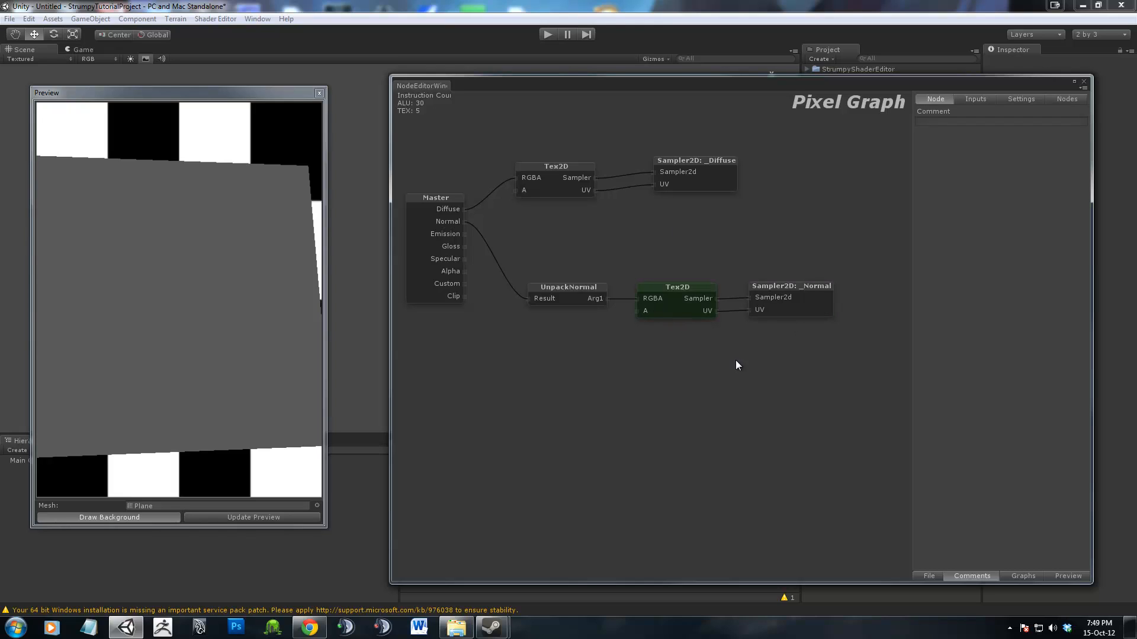
pyautogui.hotkey('ctrl', 'd')
pyautogui.moveTo(678, 301); pyautogui.dragTo(684, 360)
pyautogui.click(825, 462)
pyautogui.press('Delete')
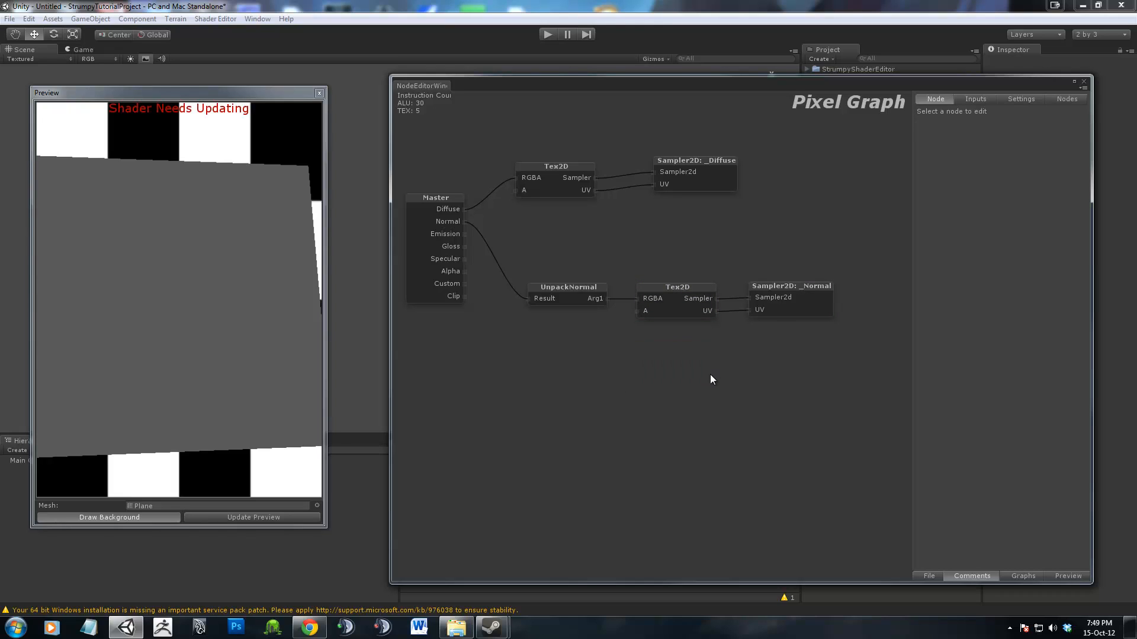
# Connect the UnpackNormal node's Result to the Master node's Emission slot in addition to Normal.
pyautogui.click(676, 306)
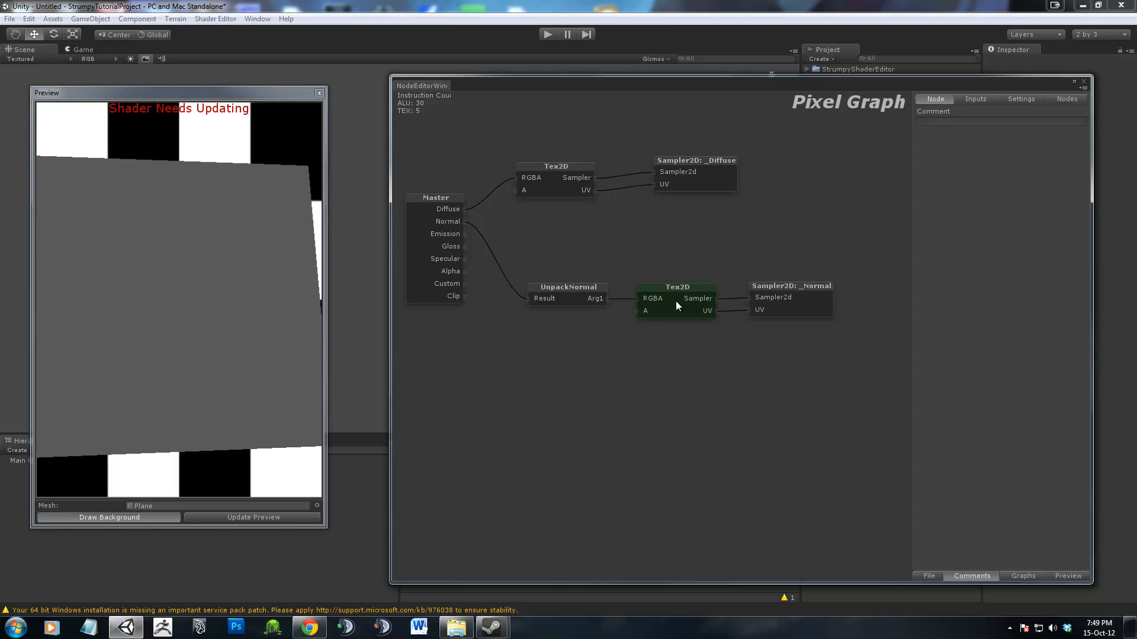
pyautogui.rightClick(619, 296)
pyautogui.click(630, 293)
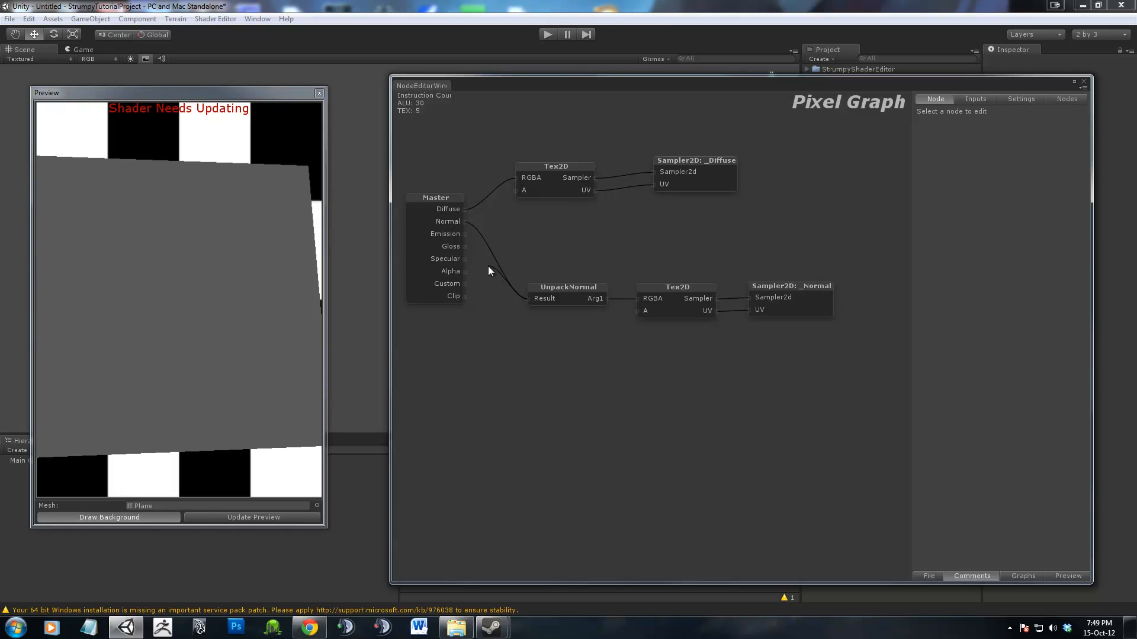
pyautogui.moveTo(488, 271); pyautogui.dragTo(463, 236)
# Raise the _Normal sampler node and connect its Sampler2d and UV outputs to the diffuse branch's Tex2D node.
pyautogui.moveTo(775, 309); pyautogui.dragTo(807, 244)
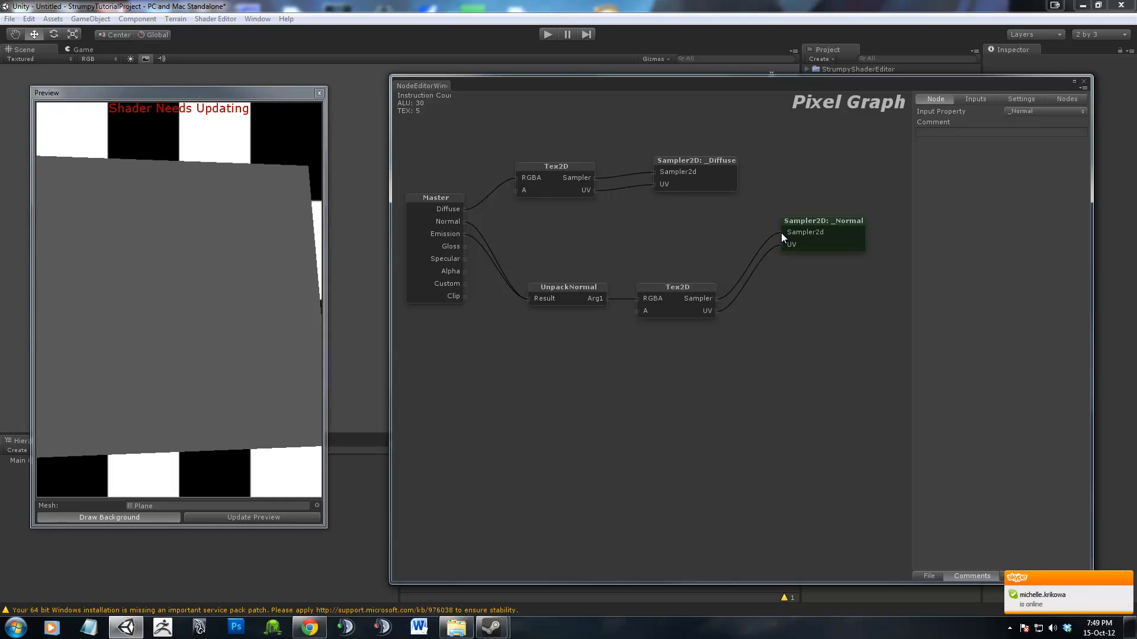
pyautogui.moveTo(780, 233); pyautogui.dragTo(595, 177)
pyautogui.moveTo(780, 243); pyautogui.dragTo(596, 192)
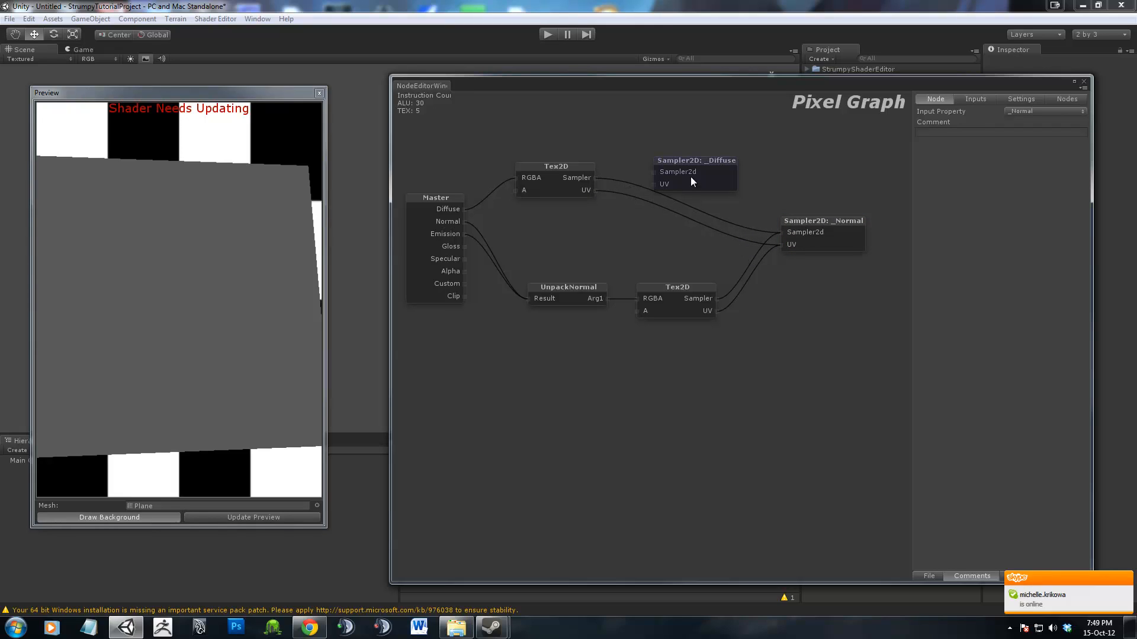
# Reconnect the _Diffuse sampler's Sampler2d and UV to the diffuse Tex2D node and reposition both sampler nodes.
pyautogui.moveTo(691, 181); pyautogui.dragTo(712, 166)
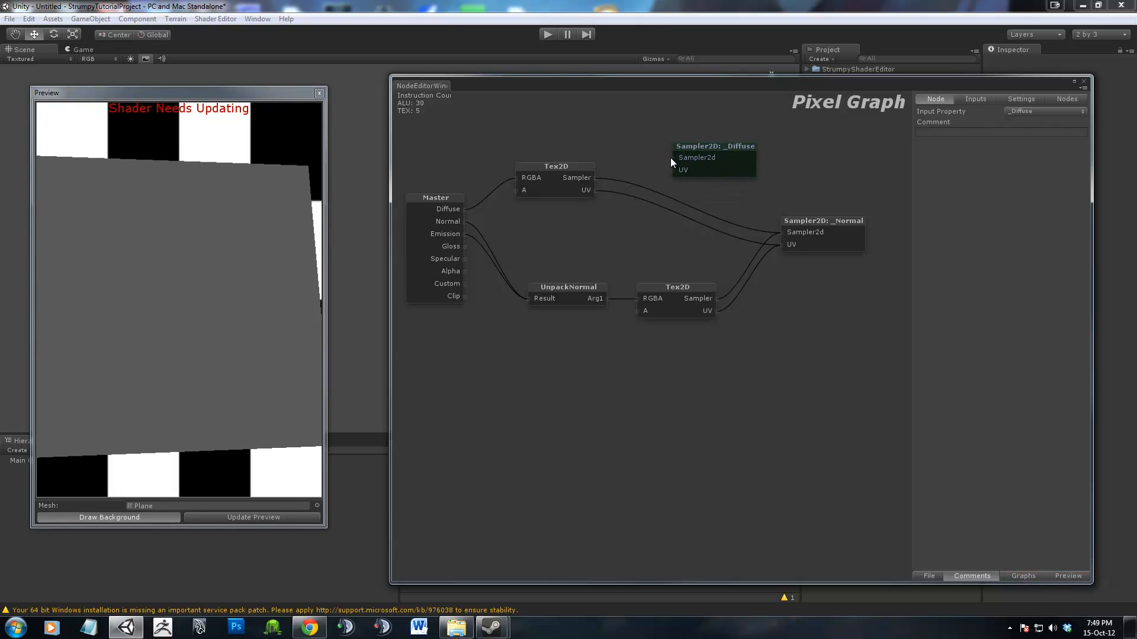
pyautogui.moveTo(674, 170); pyautogui.dragTo(597, 191)
pyautogui.moveTo(775, 237); pyautogui.dragTo(787, 287)
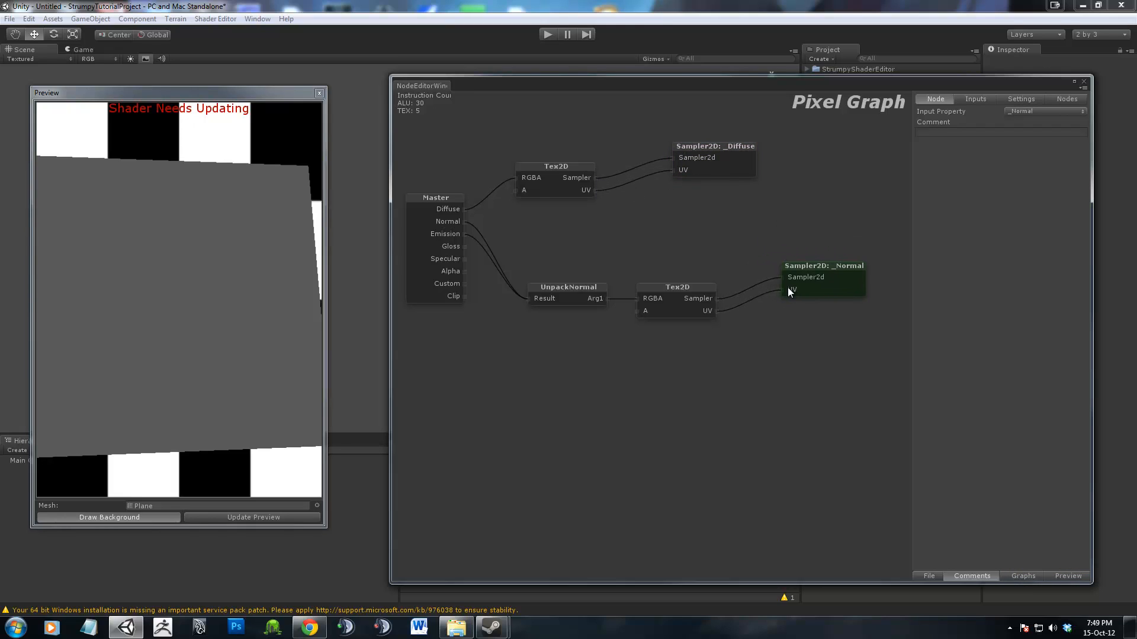
# Select all diffuse and normal branch nodes together and shift them slightly upward, leaving the Master node in place.
pyautogui.click(783, 360)
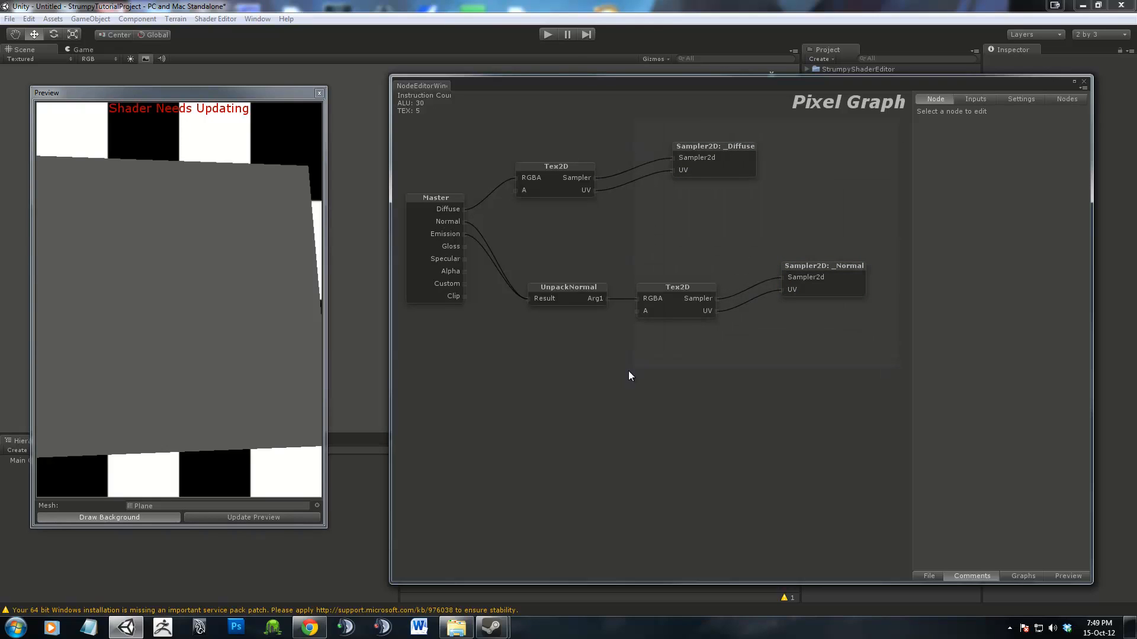
pyautogui.moveTo(505, 378); pyautogui.dragTo(506, 378)
pyautogui.moveTo(639, 317); pyautogui.dragTo(660, 272)
pyautogui.click(634, 344)
pyautogui.rightClick(598, 328)
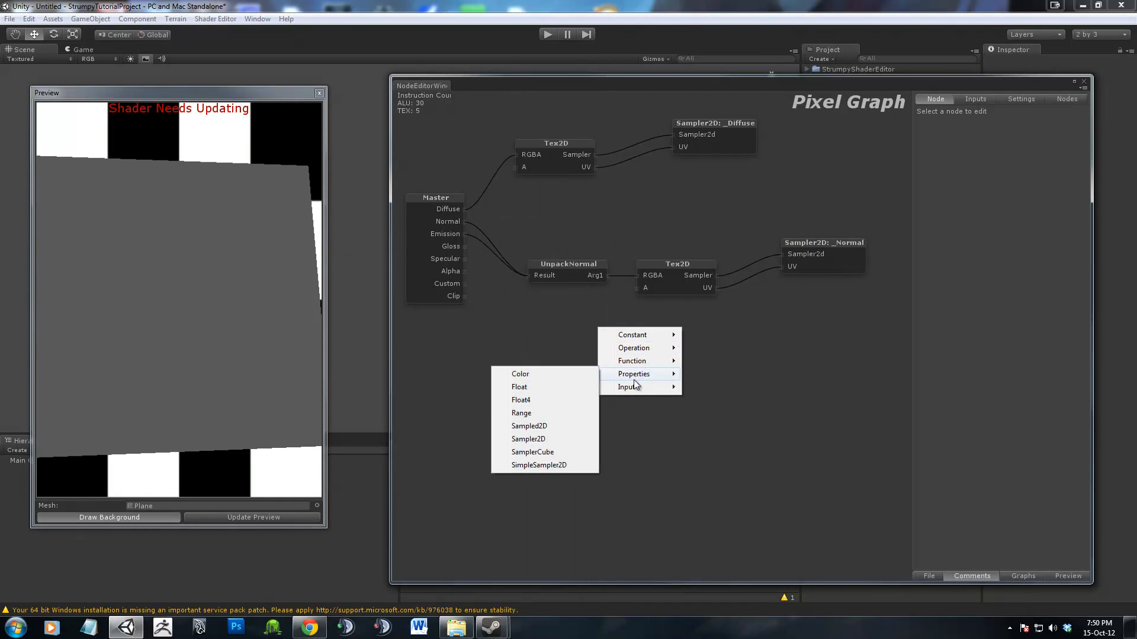
pyautogui.moveTo(632, 386)
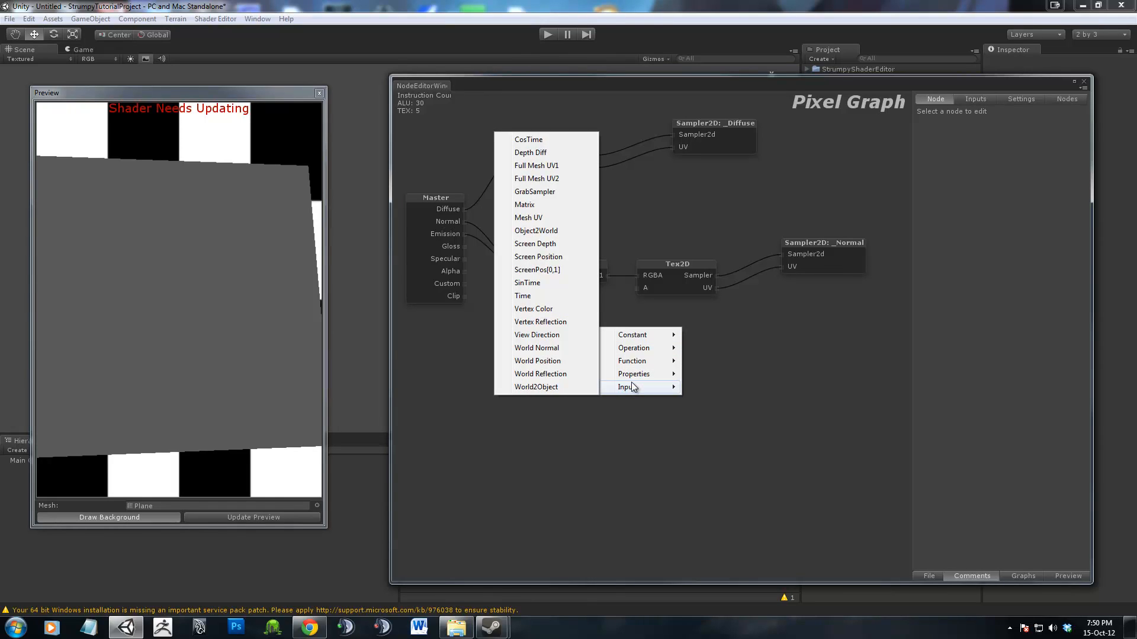
pyautogui.click(741, 375)
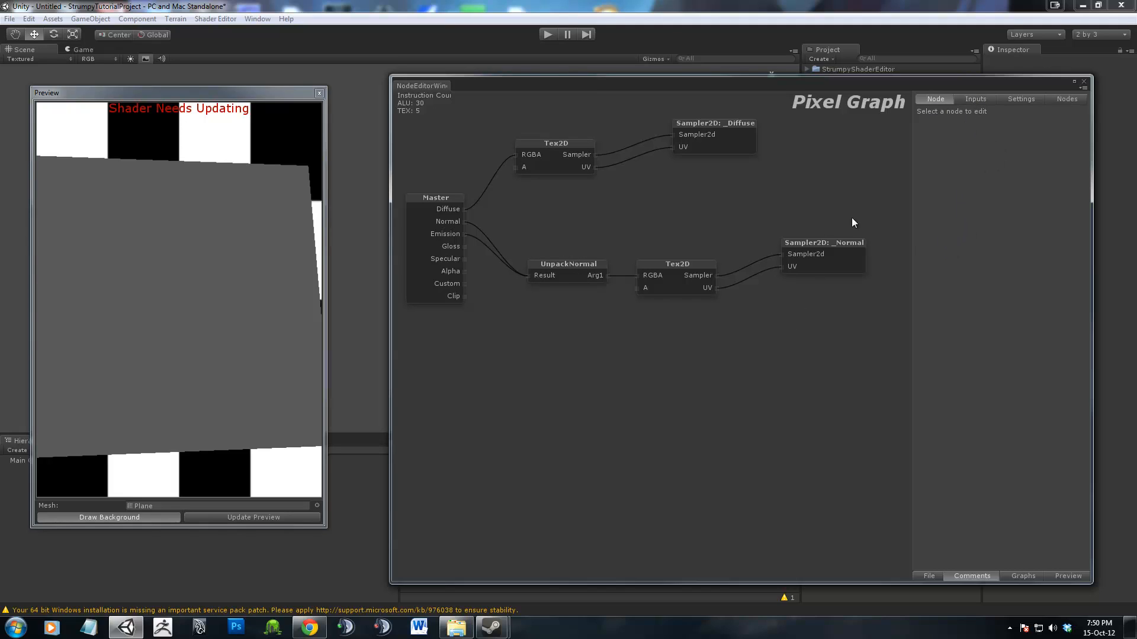
# Move the _Diffuse sampler node farther from its Tex2D node and check the properties of the other branch nodes.
pyautogui.click(828, 248)
pyautogui.moveTo(728, 145); pyautogui.dragTo(750, 159)
pyautogui.click(837, 265)
pyautogui.click(708, 284)
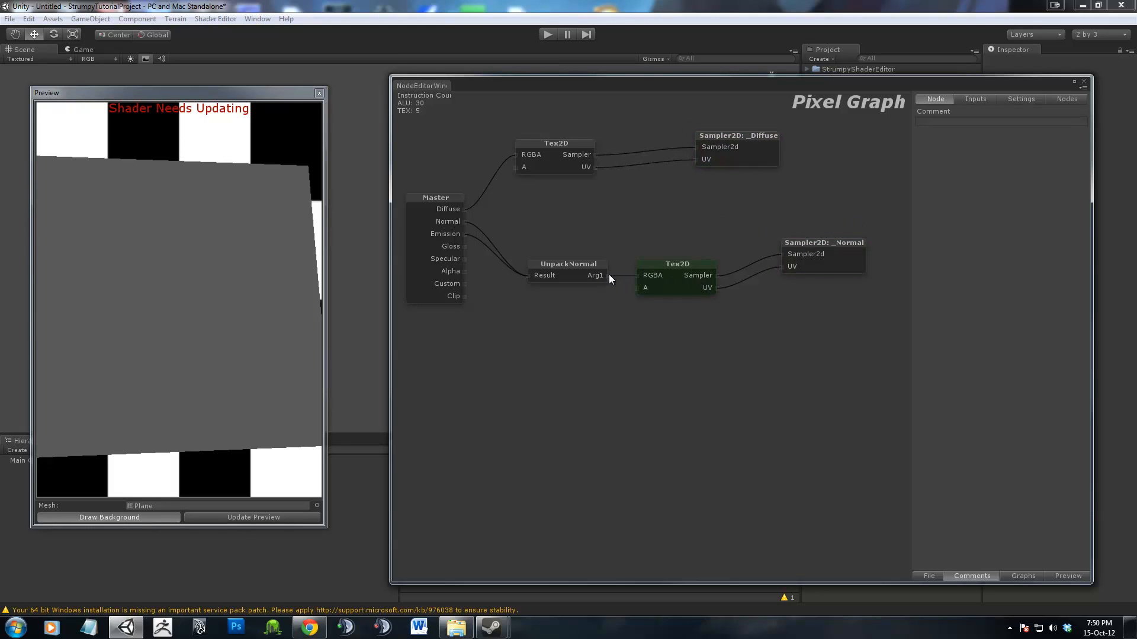
pyautogui.click(578, 268)
pyautogui.click(563, 166)
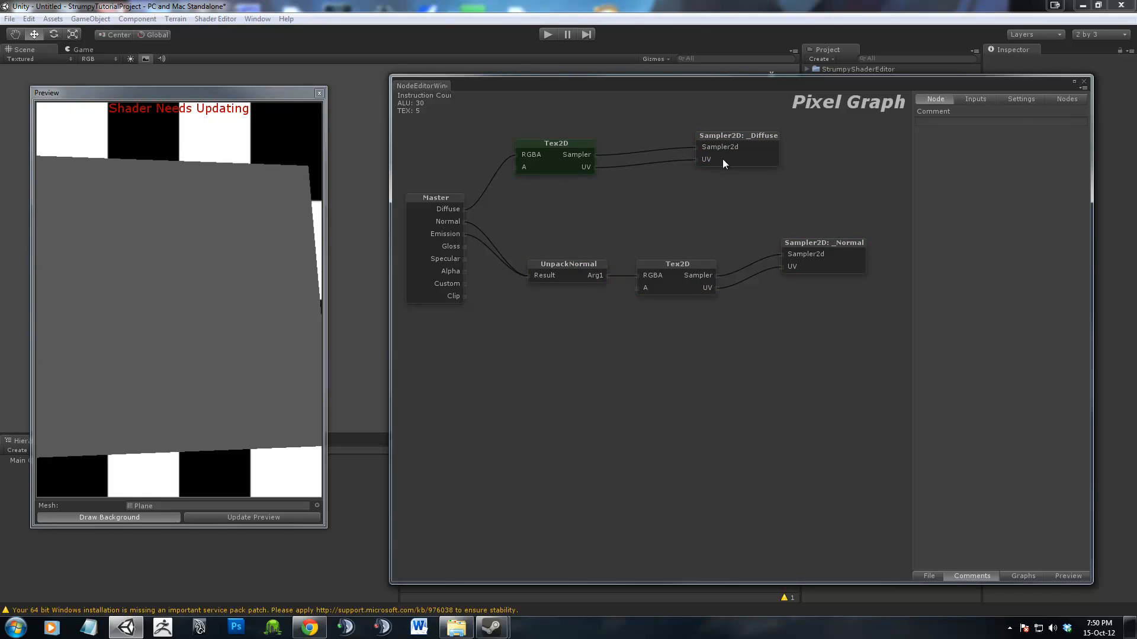
pyautogui.click(723, 158)
# Add the comment "This is a tex2d node" to the diffuse branch's Tex2D node.
pyautogui.click(547, 158)
pyautogui.write('node')
pyautogui.click(826, 193)
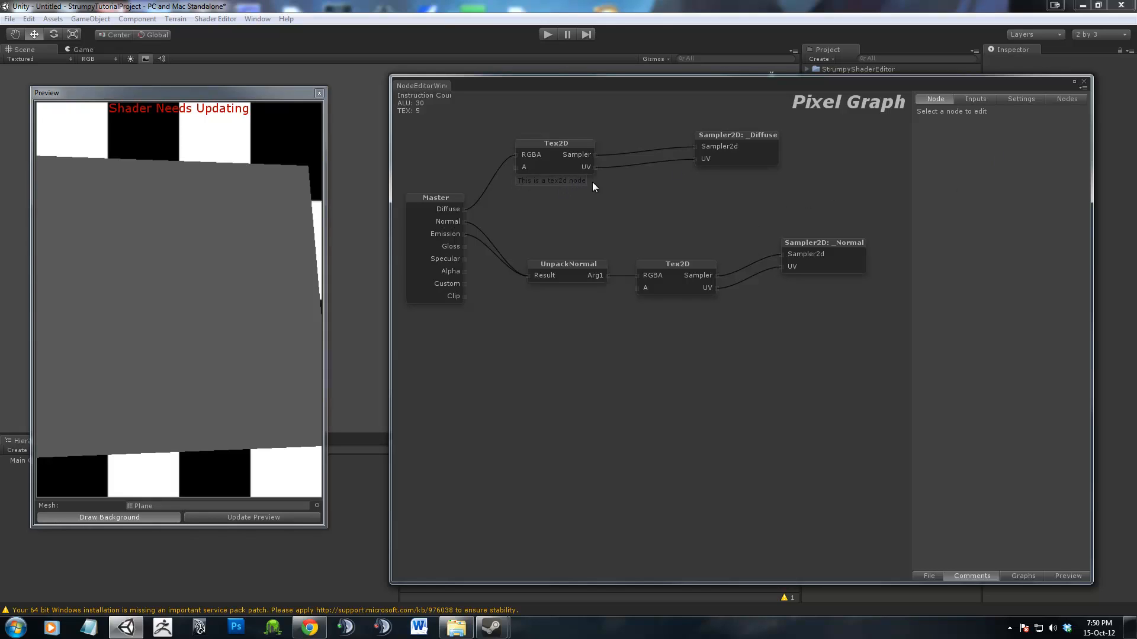
# Set the _Diffuse sampler's input property to Unconfigured and add a new input named ColourChannel for it.
pyautogui.click(772, 144)
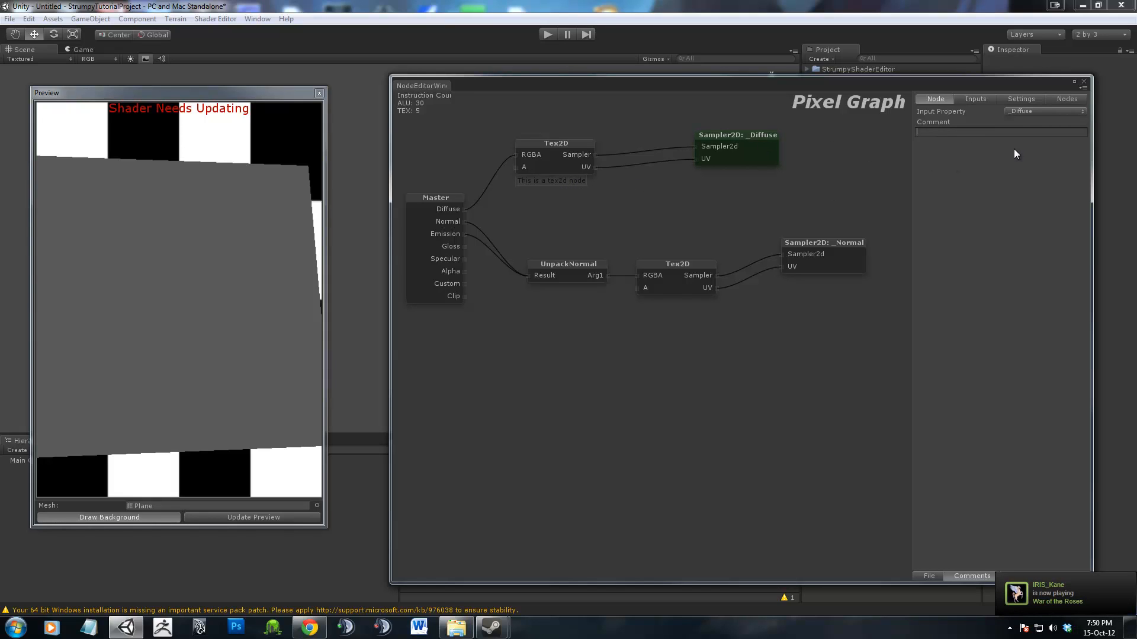
pyautogui.click(1029, 112)
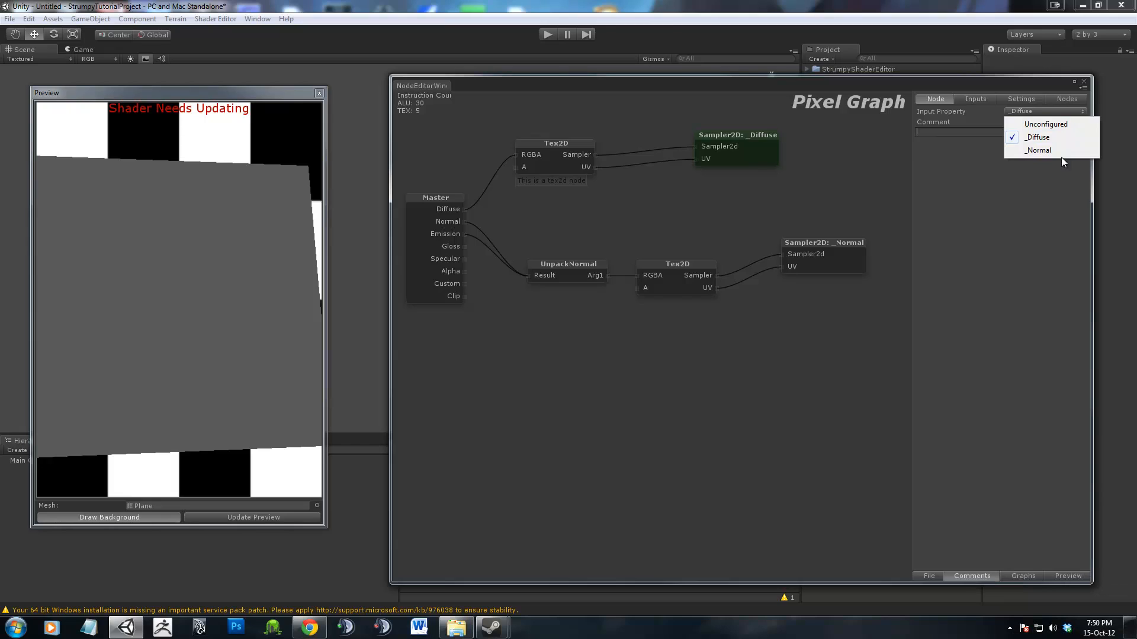
pyautogui.click(1047, 124)
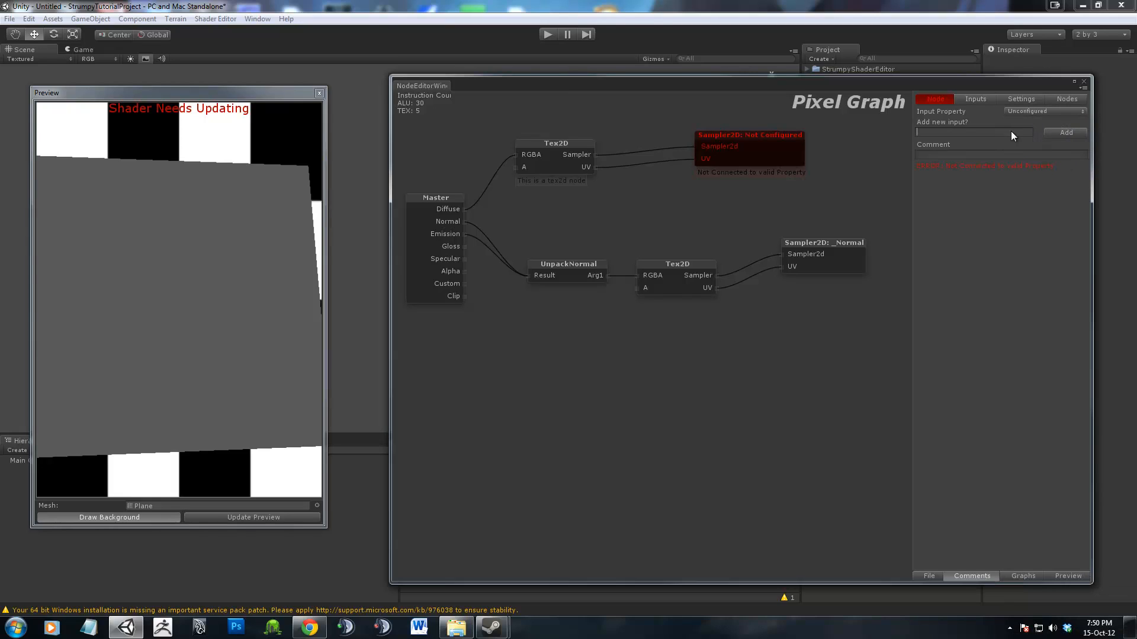
pyautogui.write('ColourChannel')
pyautogui.click(1060, 131)
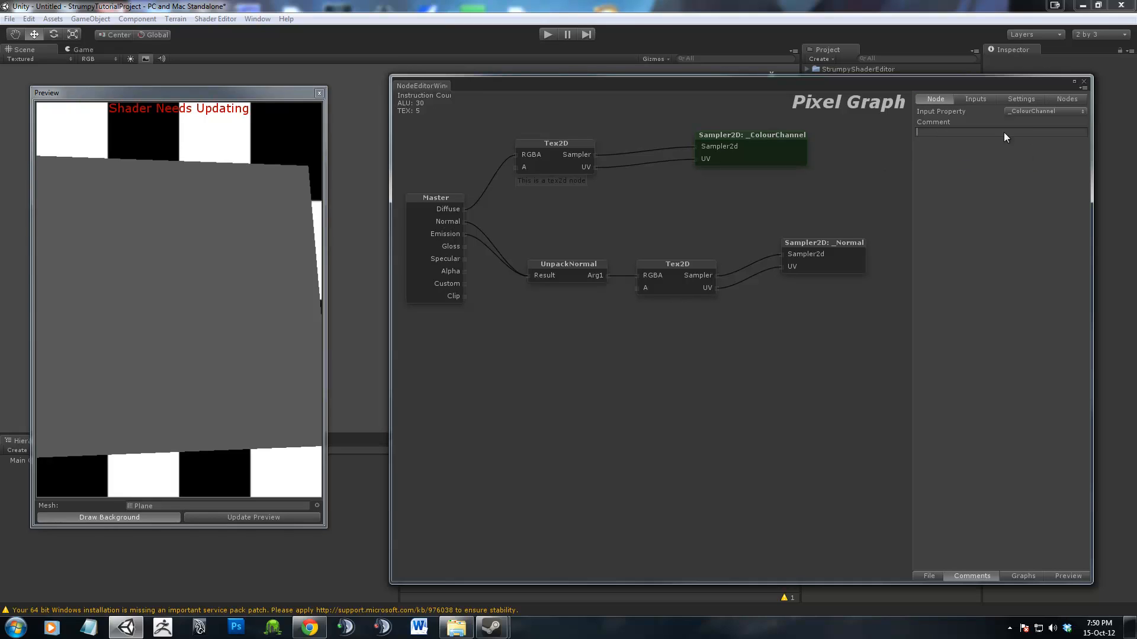
# Examine the input property choices of the _ColourChannel sampler and the node categories available for adding to the graph.
pyautogui.click(1030, 115)
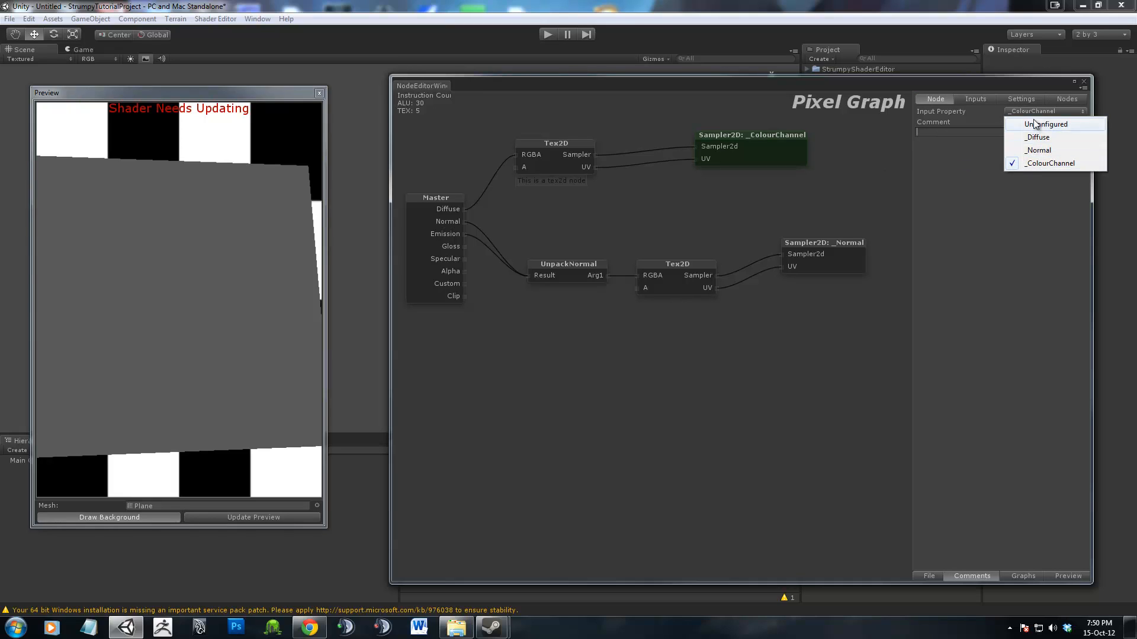
pyautogui.click(850, 201)
pyautogui.rightClick(794, 182)
pyautogui.rightClick(692, 193)
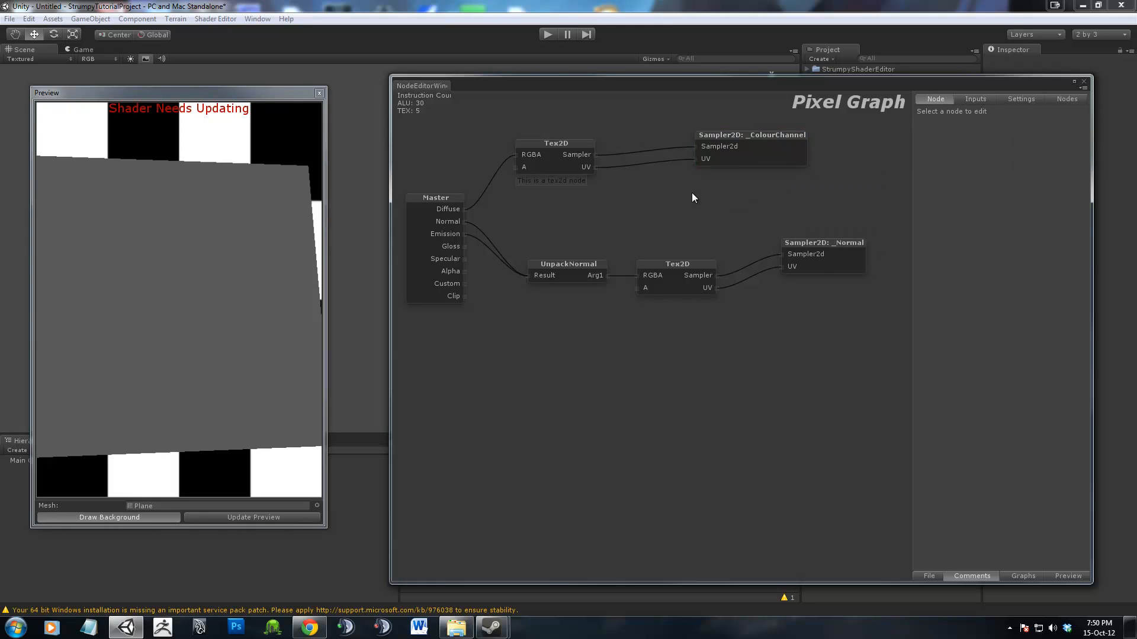
pyautogui.rightClick(691, 193)
pyautogui.moveTo(738, 240)
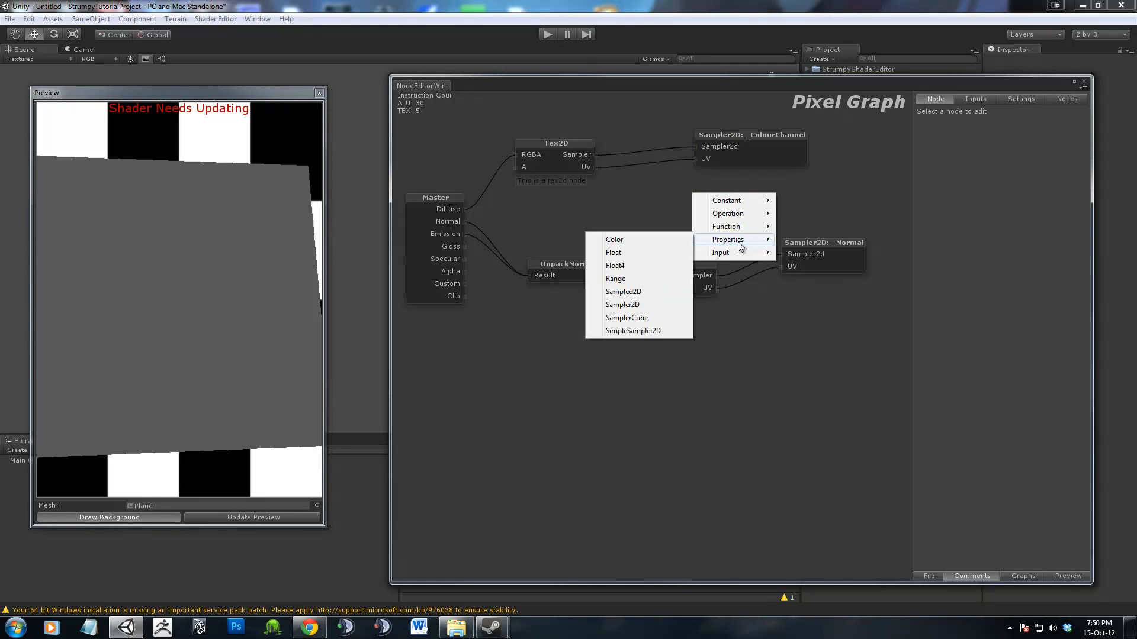
pyautogui.click(893, 187)
pyautogui.rightClick(747, 230)
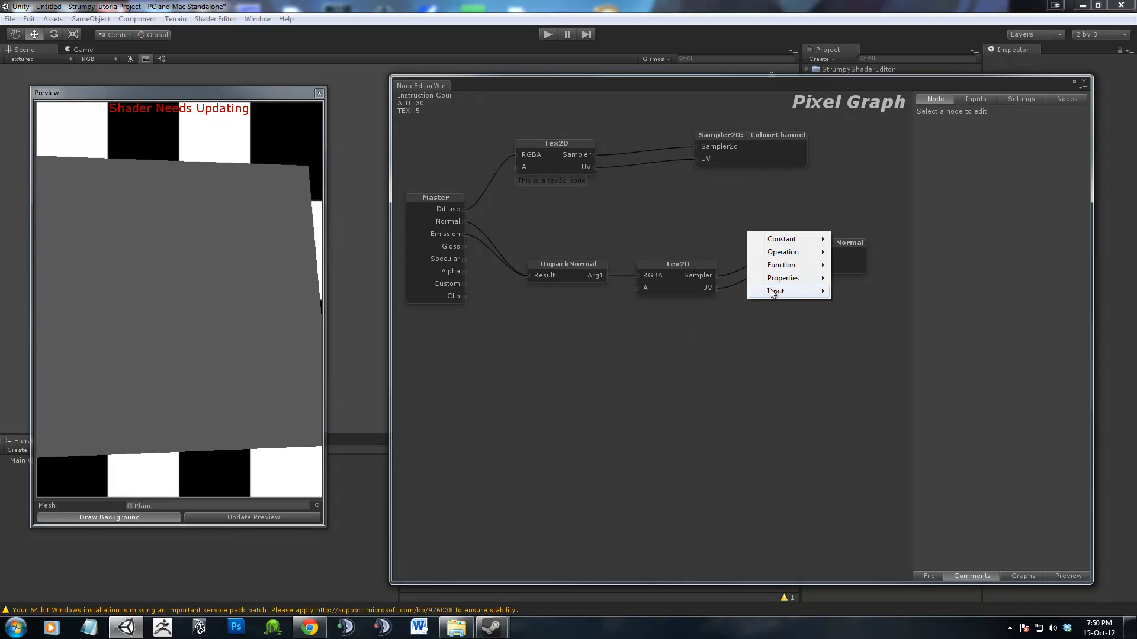
pyautogui.moveTo(772, 290)
pyautogui.click(865, 190)
pyautogui.rightClick(751, 199)
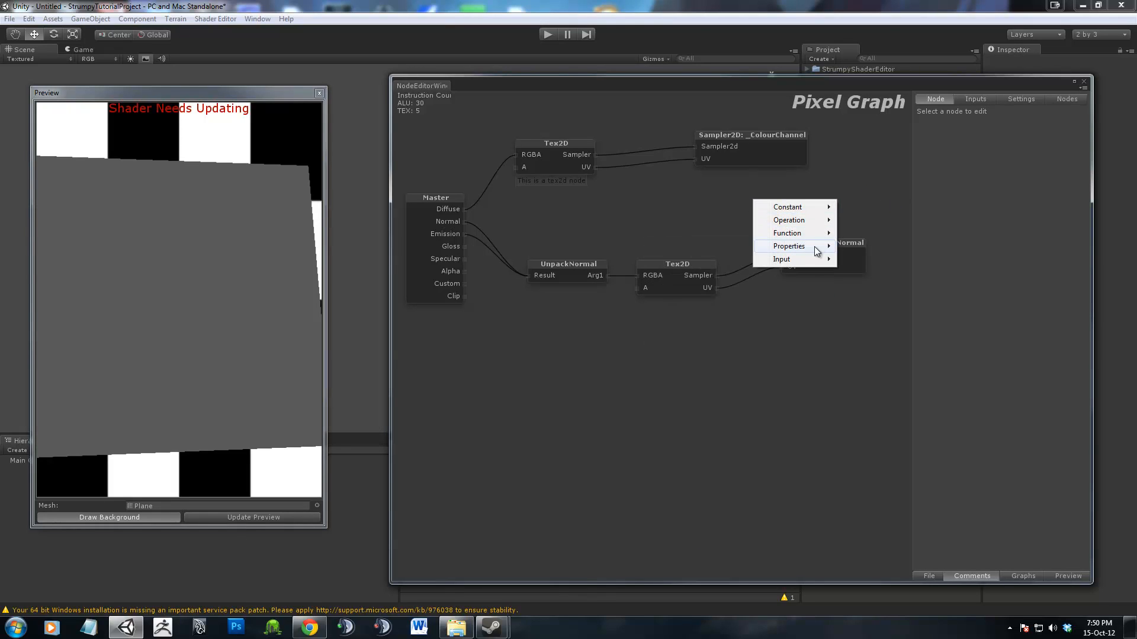
pyautogui.moveTo(827, 247)
pyautogui.click(780, 162)
pyautogui.click(779, 162)
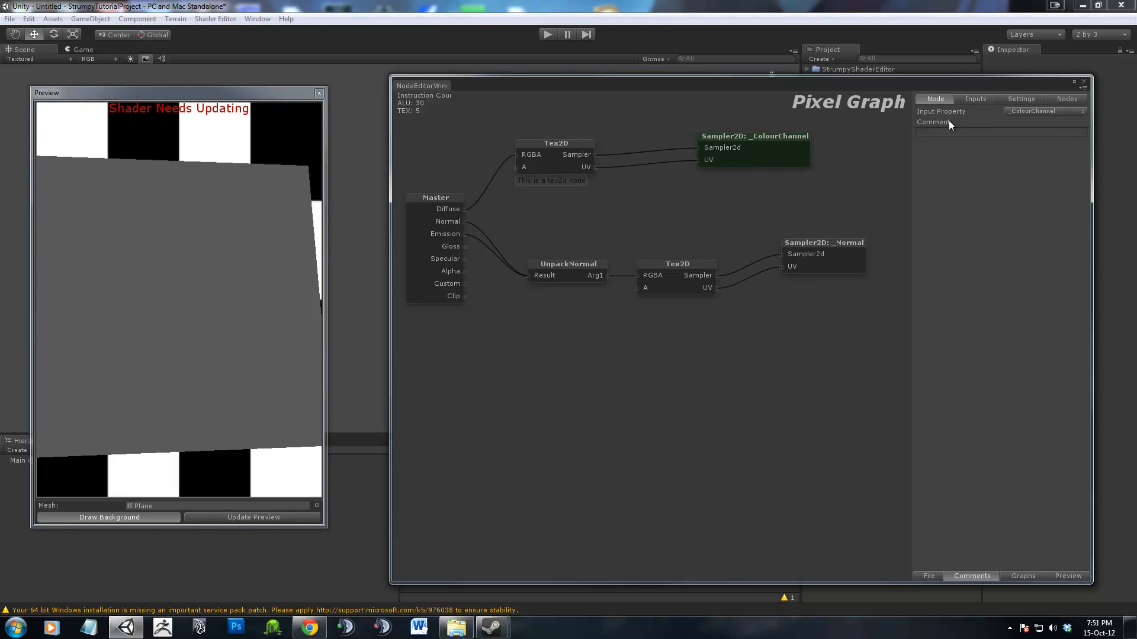
# Add a Range property node below the _ColourChannel sampler, move it closer, and delete it.
pyautogui.rightClick(765, 205)
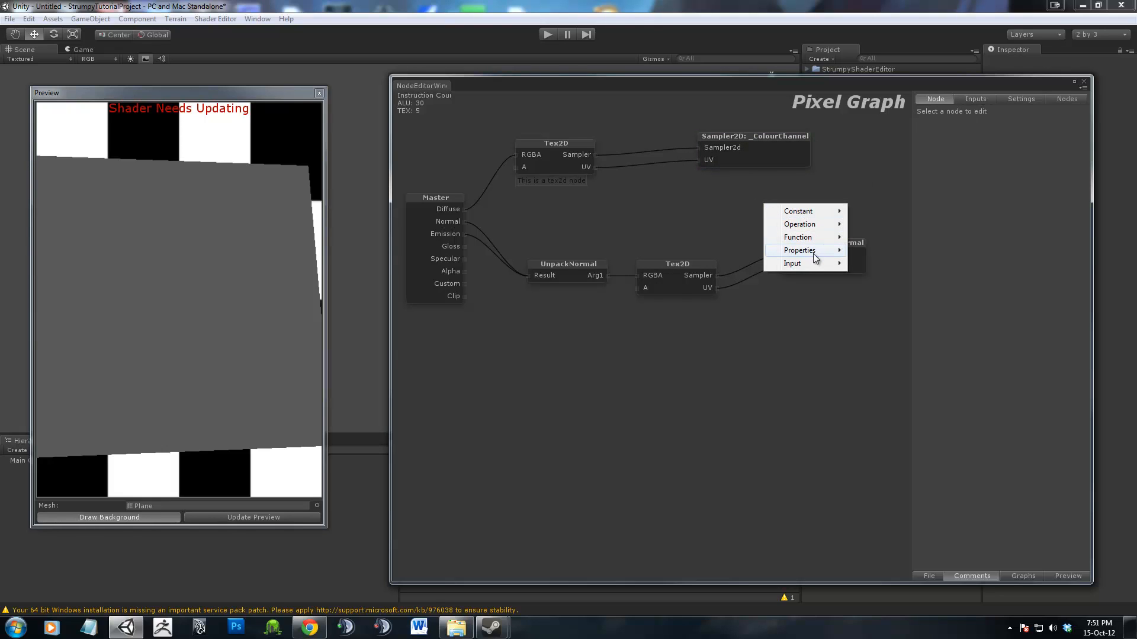
pyautogui.moveTo(800, 263)
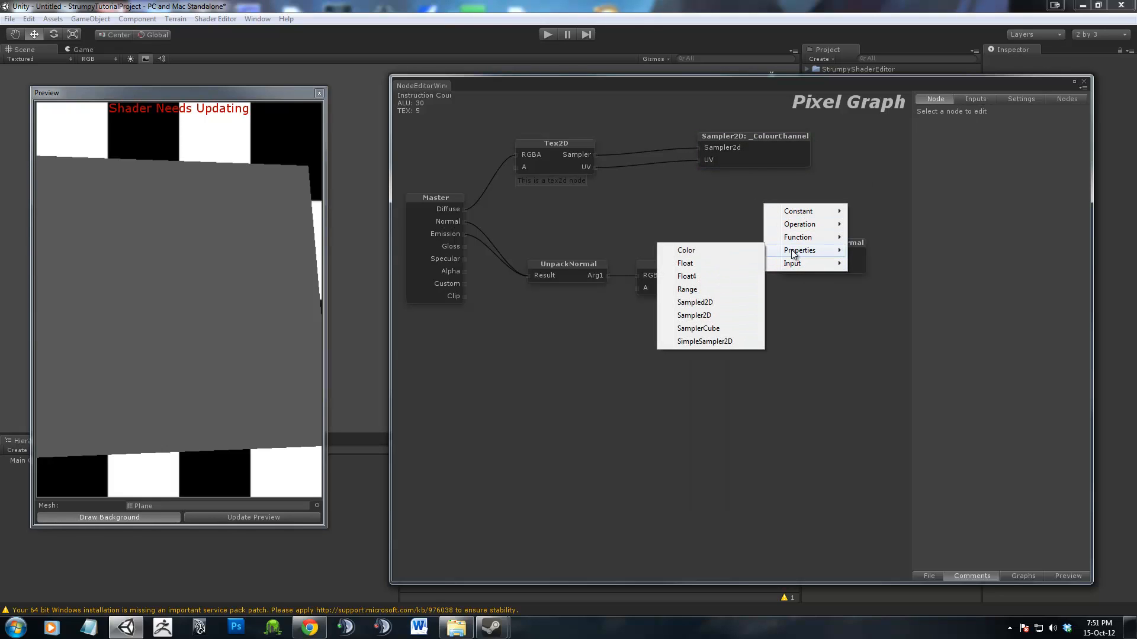
pyautogui.click(702, 288)
pyautogui.moveTo(820, 202); pyautogui.dragTo(766, 190)
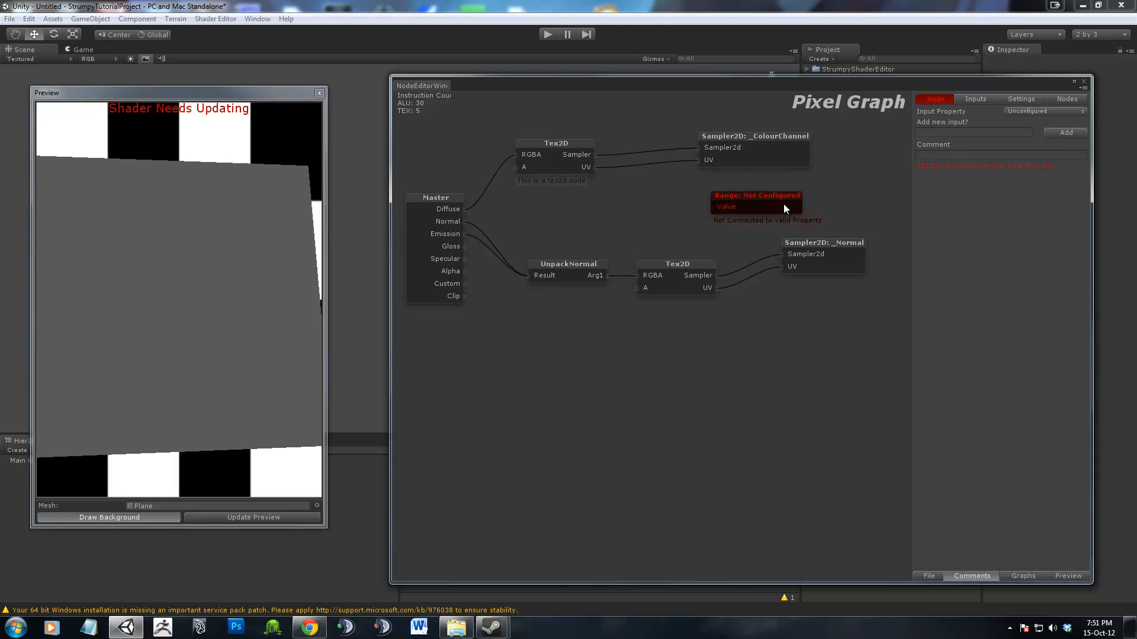
pyautogui.press('Delete')
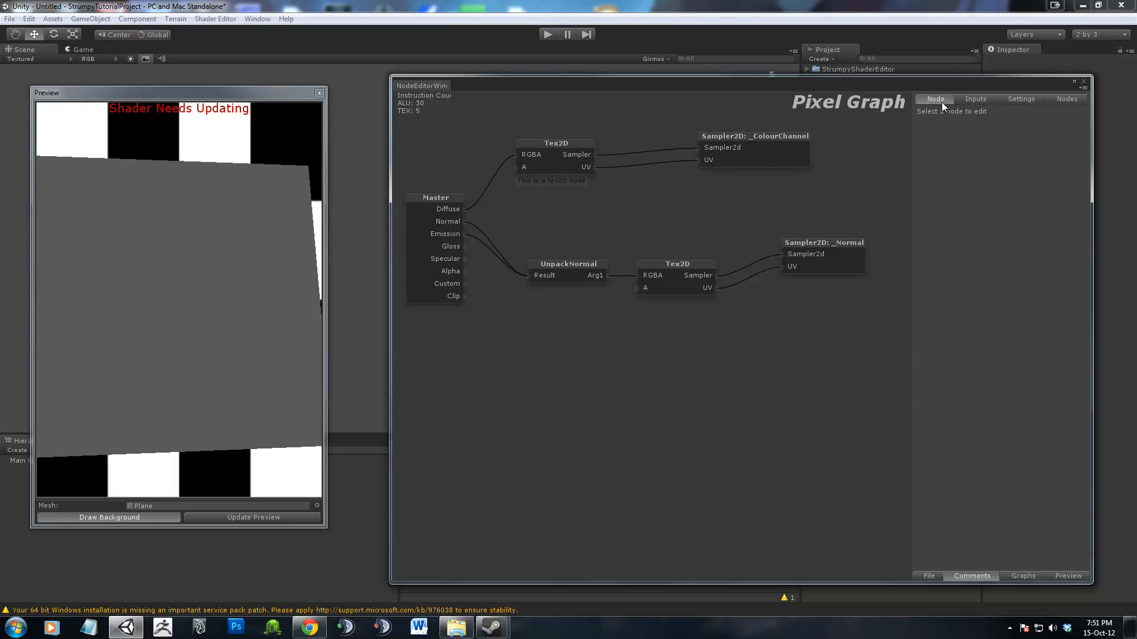
# Expand the _ColourChannel entry in the shader inputs and move its sampler node slightly away from the diffuse branch's Tex2D node.
pyautogui.click(975, 100)
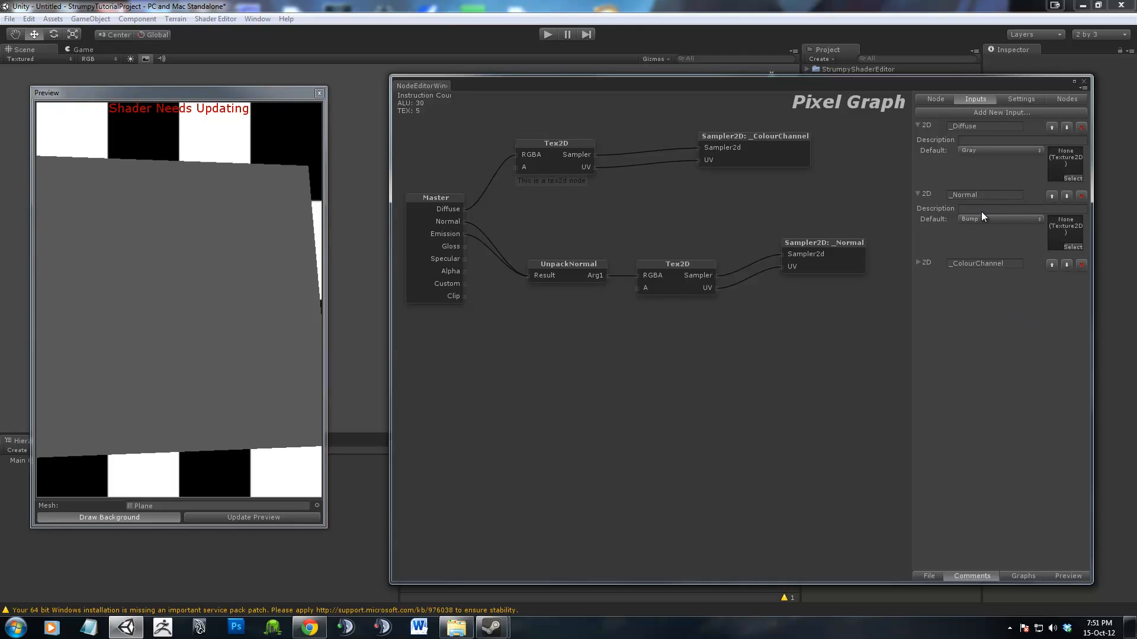
pyautogui.click(919, 263)
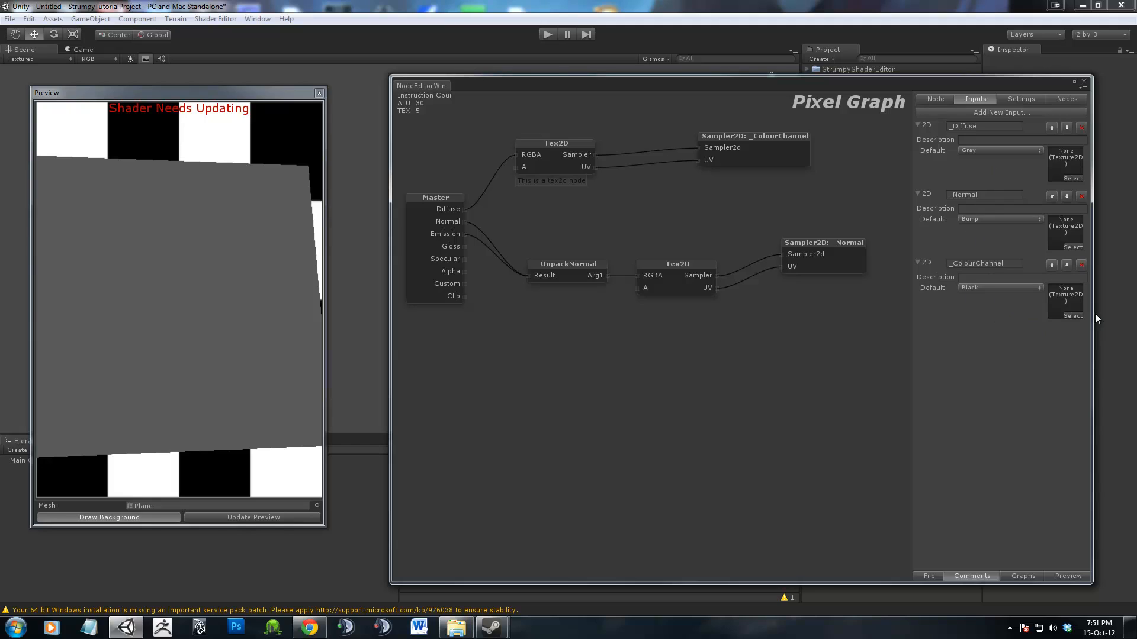
pyautogui.moveTo(784, 156); pyautogui.dragTo(810, 170)
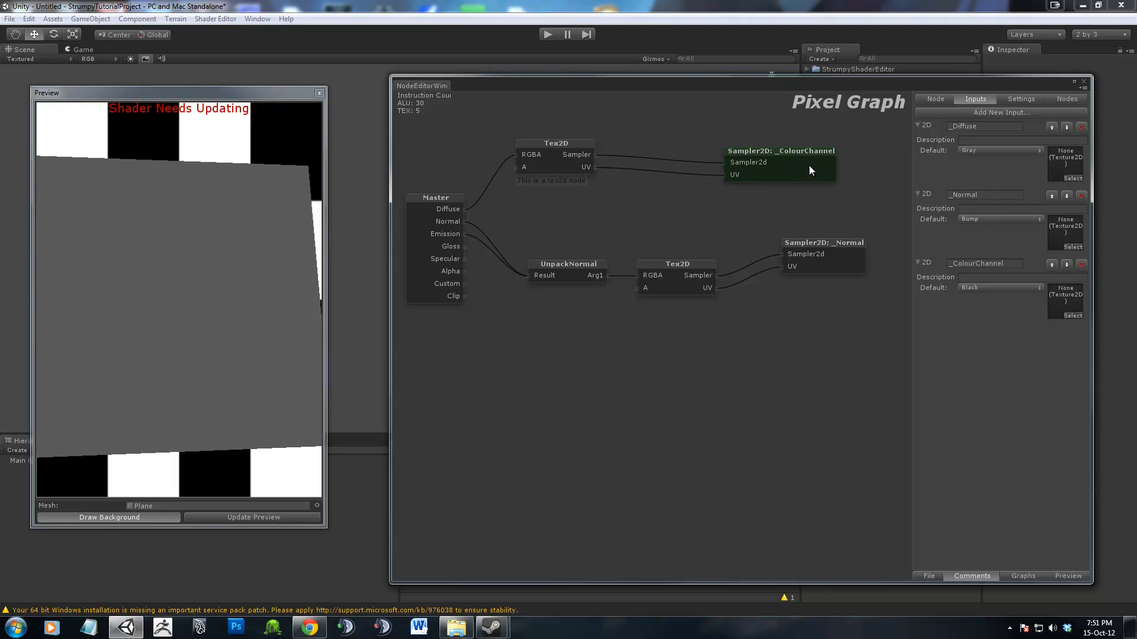
# Try several textures on the _Diffuse input, including Down and Up, and assign the Delete texture.
pyautogui.click(1074, 177)
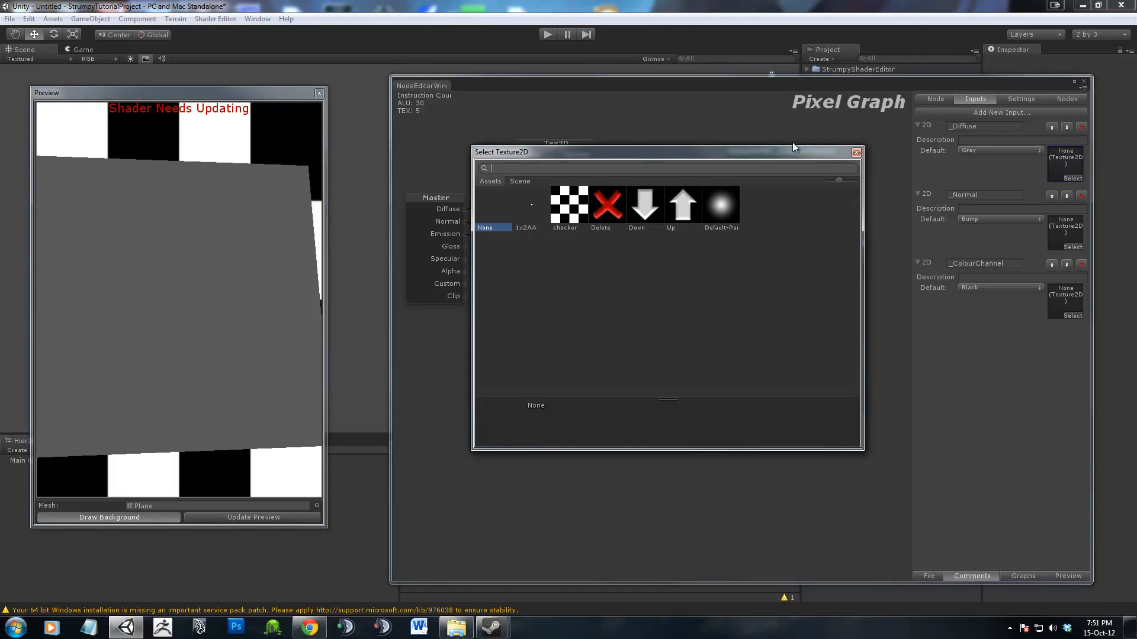
pyautogui.moveTo(792, 149); pyautogui.dragTo(756, 203)
pyautogui.click(603, 261)
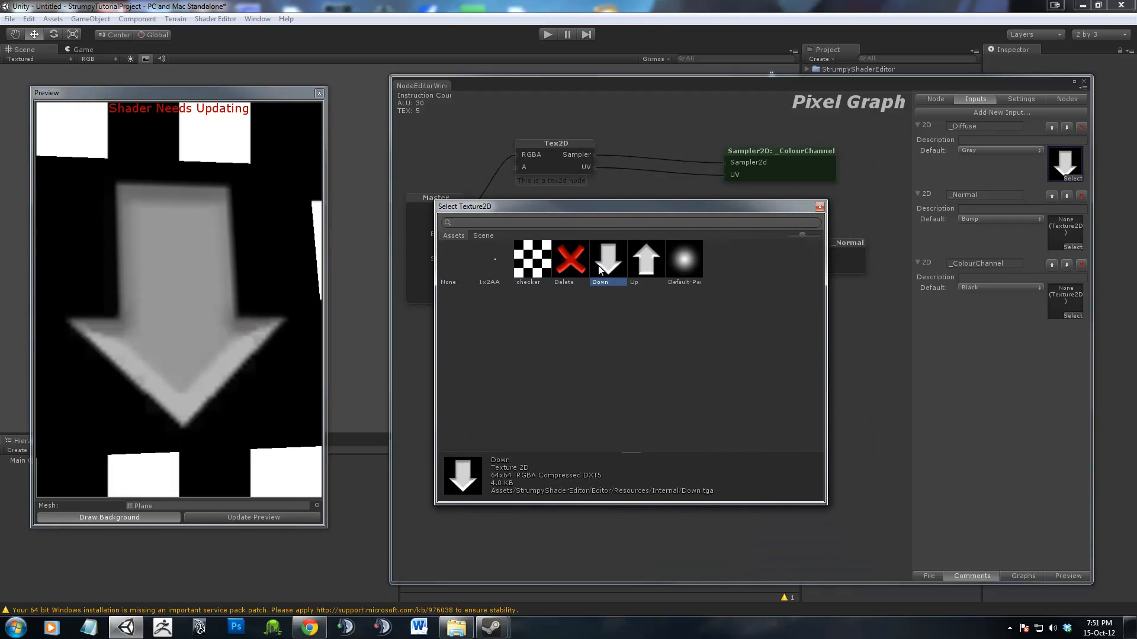
pyautogui.click(646, 261)
pyautogui.click(686, 261)
pyautogui.click(650, 266)
pyautogui.click(608, 260)
pyautogui.click(568, 256)
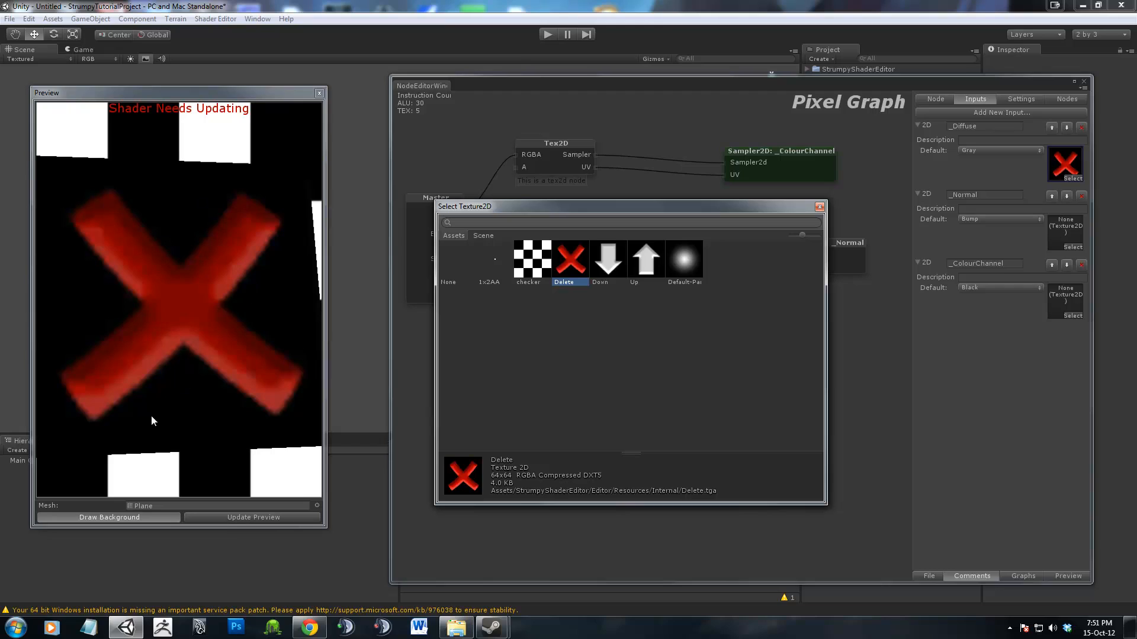
pyautogui.click(819, 207)
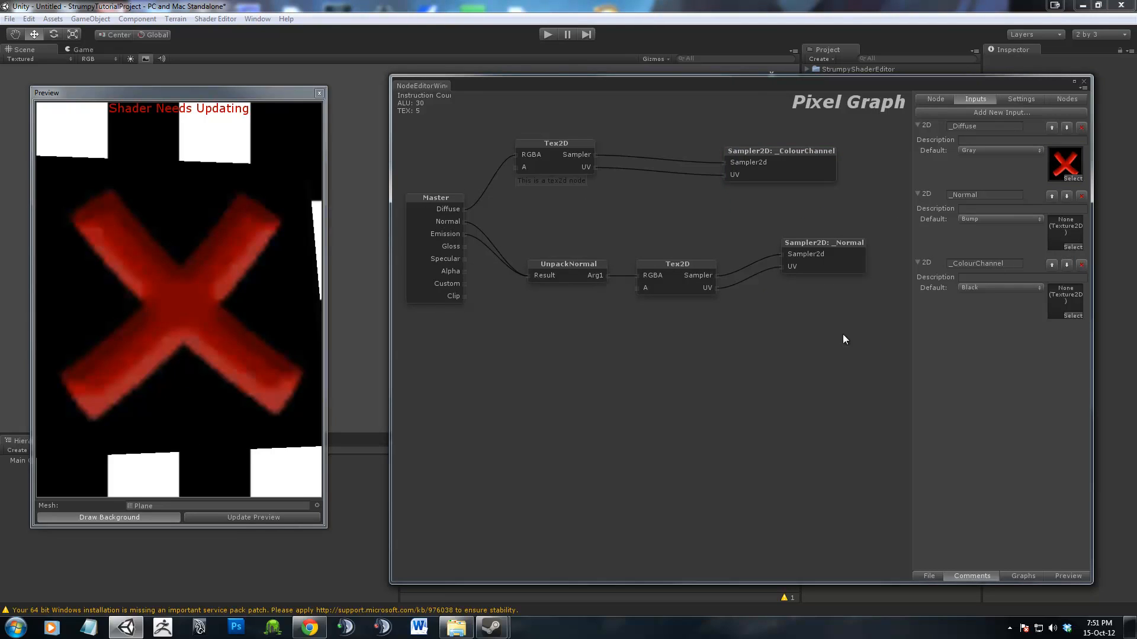
# Assign the Delete texture to both the _Normal and _ColourChannel inputs.
pyautogui.click(1066, 247)
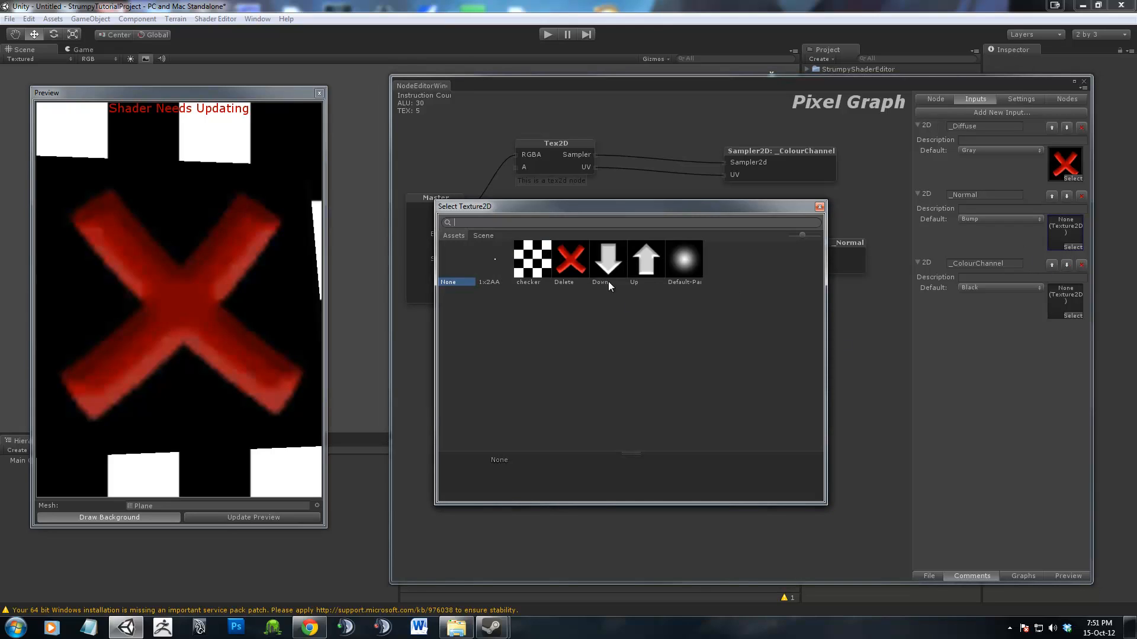
pyautogui.click(572, 260)
pyautogui.doubleClick(574, 261)
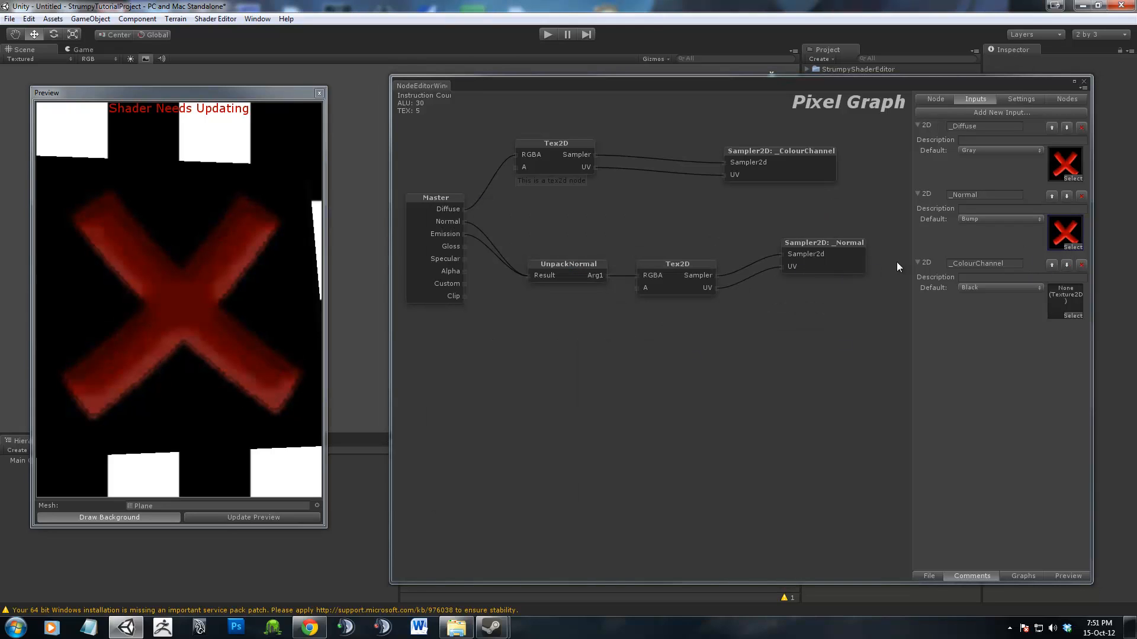
pyautogui.click(1069, 315)
pyautogui.click(571, 260)
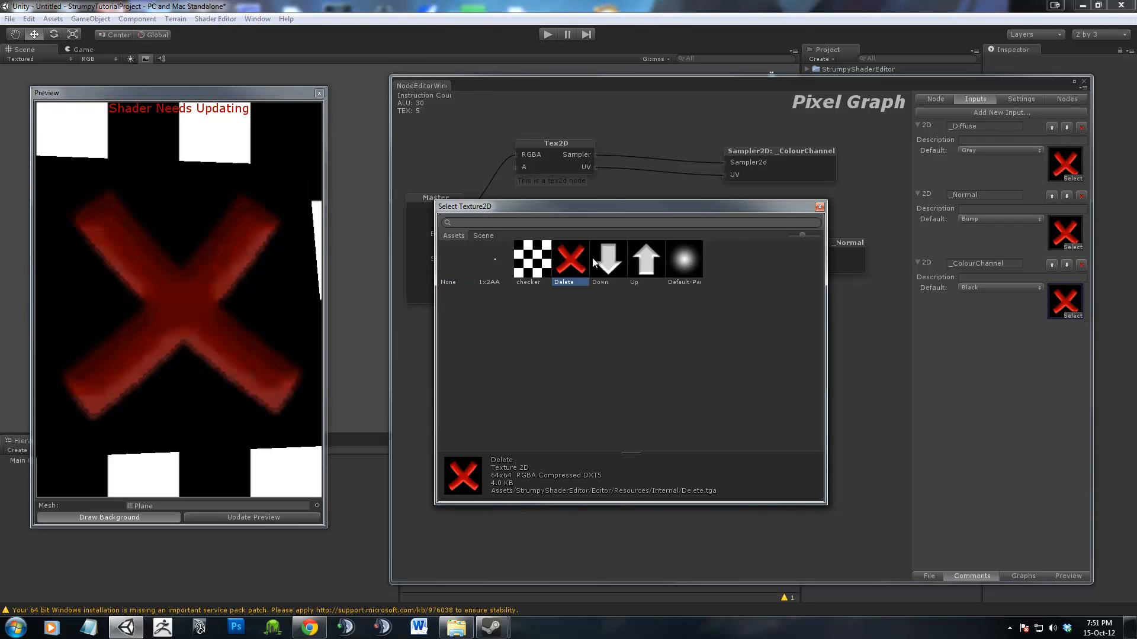
pyautogui.doubleClick(585, 263)
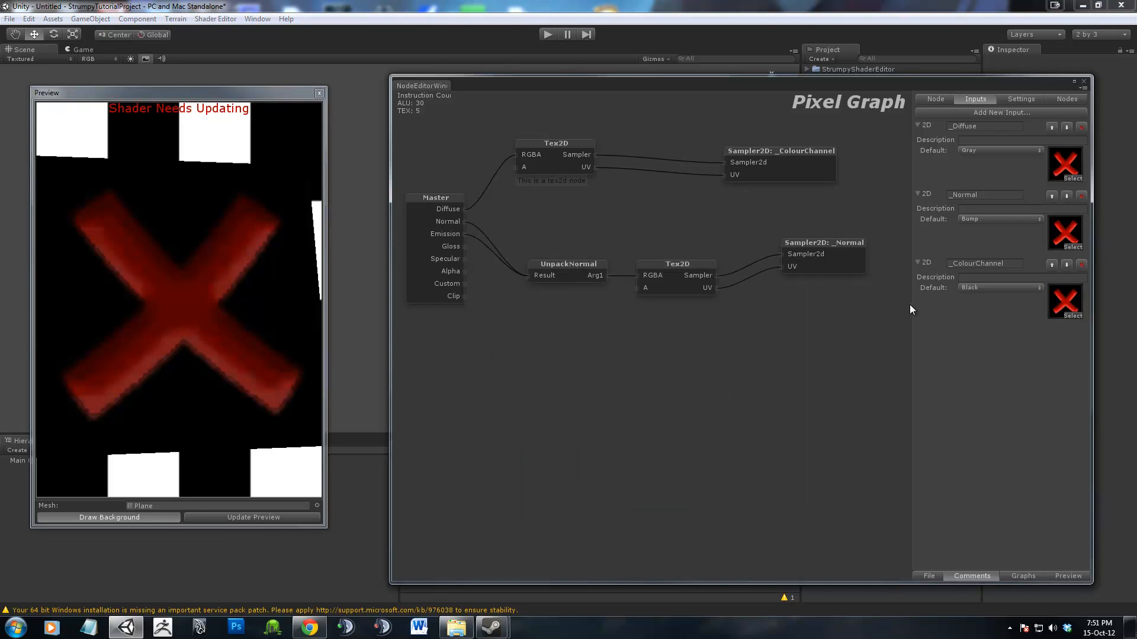
# Reposition the _Normal and _ColourChannel sampler nodes and update the shader preview.
pyautogui.moveTo(805, 254); pyautogui.dragTo(809, 285)
pyautogui.moveTo(803, 166); pyautogui.dragTo(830, 165)
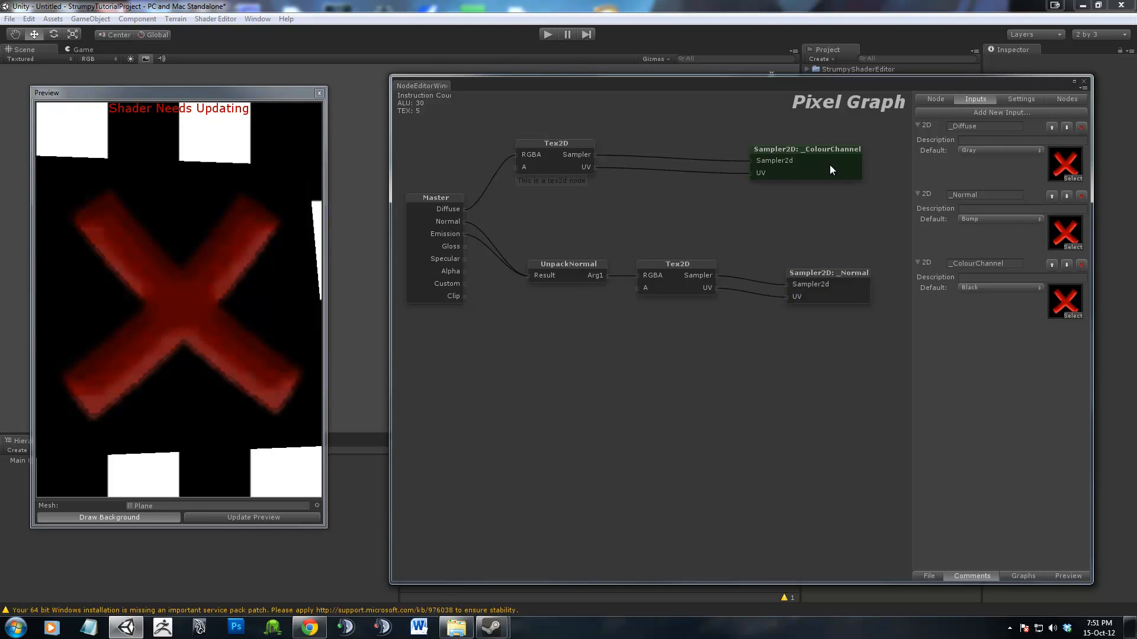
pyautogui.click(294, 520)
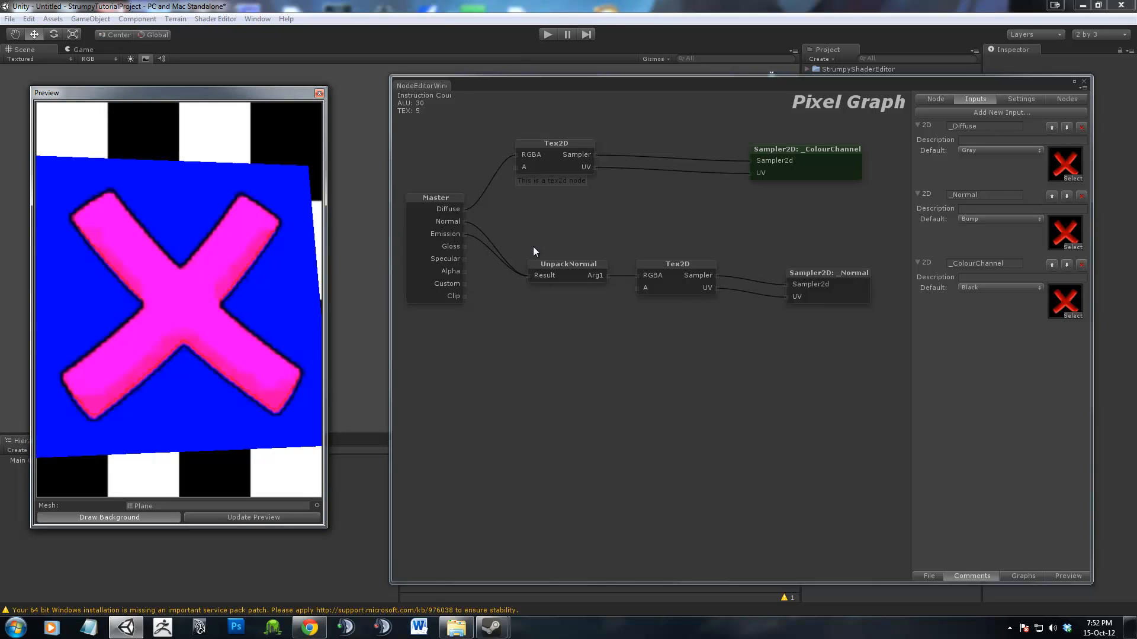
# Move the UnpackNormal node closer to the Master node and deselect it.
pyautogui.moveTo(586, 266); pyautogui.dragTo(542, 270)
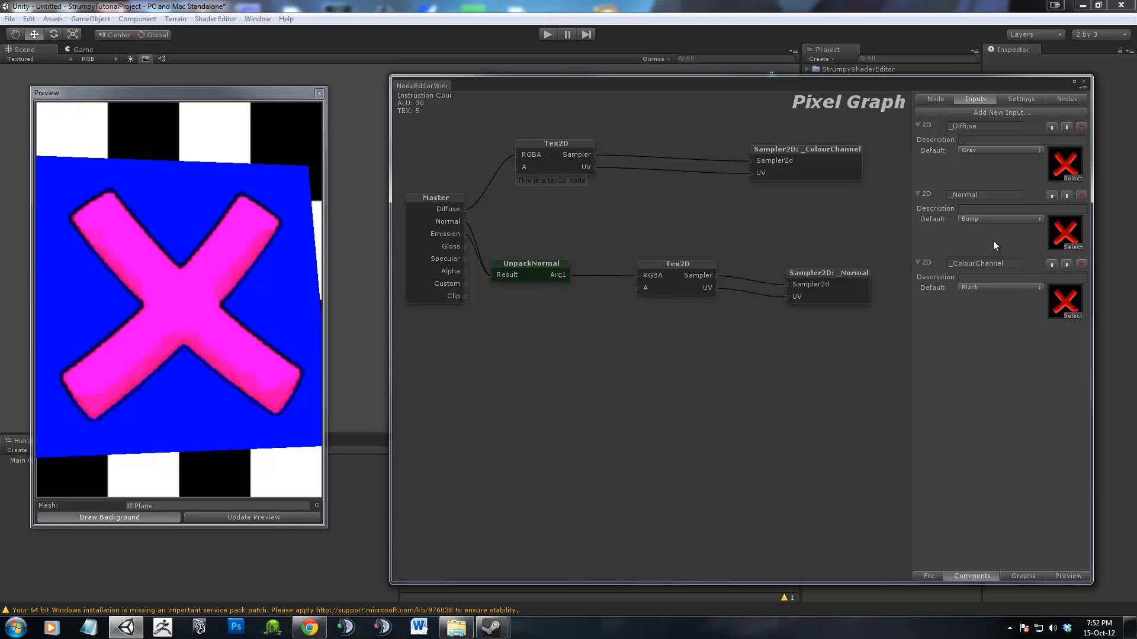
pyautogui.moveTo(544, 282); pyautogui.dragTo(562, 272)
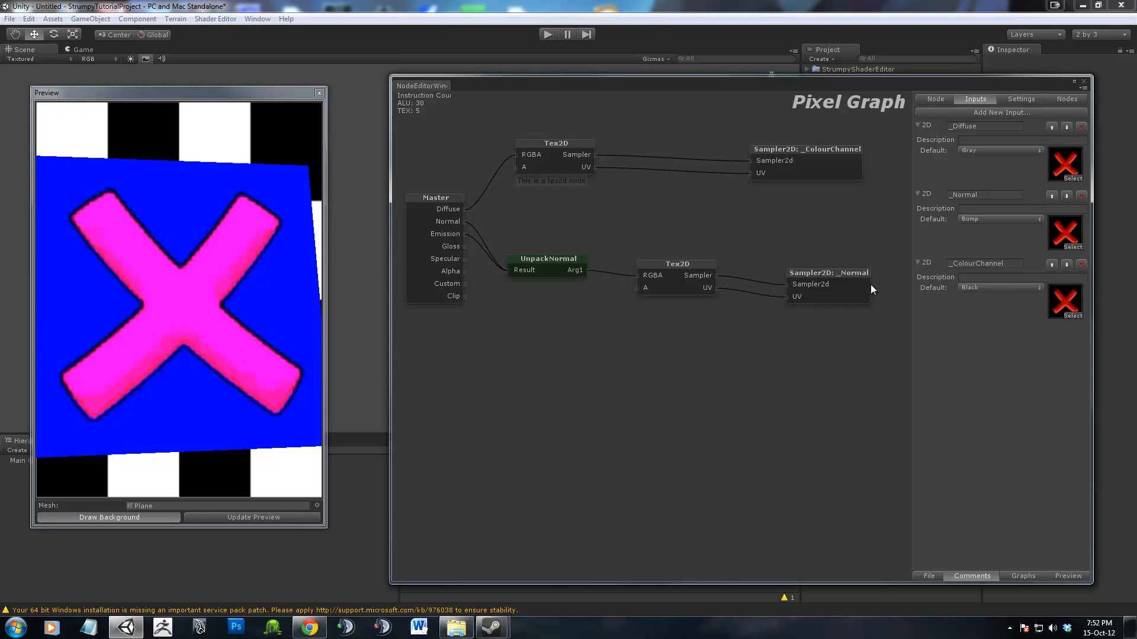
pyautogui.click(695, 444)
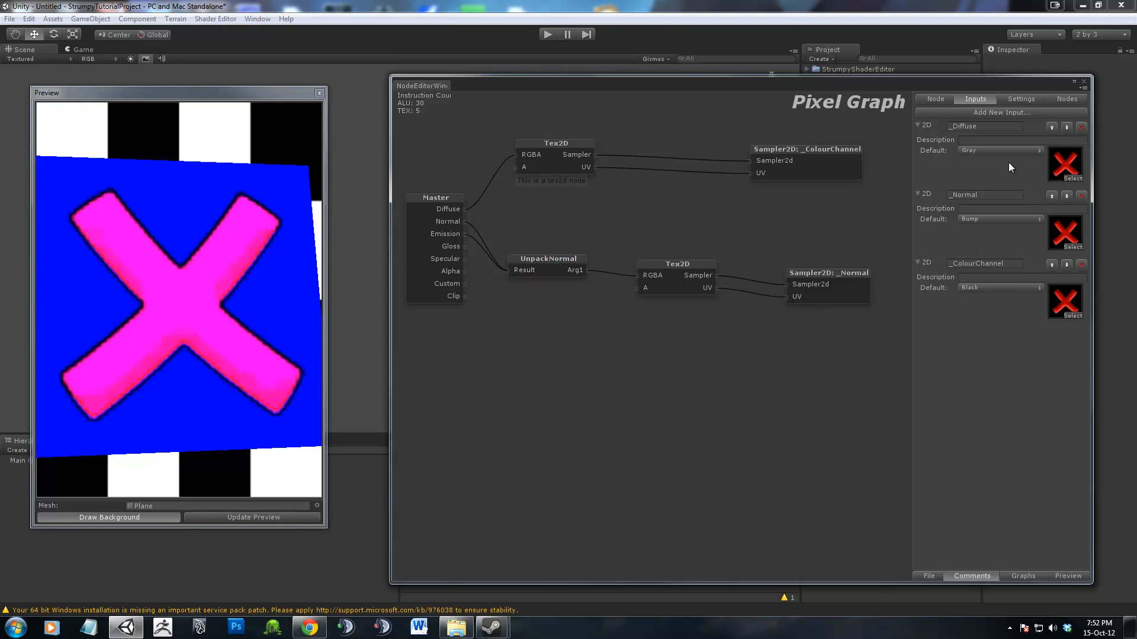
# Rename the shader to ShaderTest01 in the shader settings.
pyautogui.click(1011, 98)
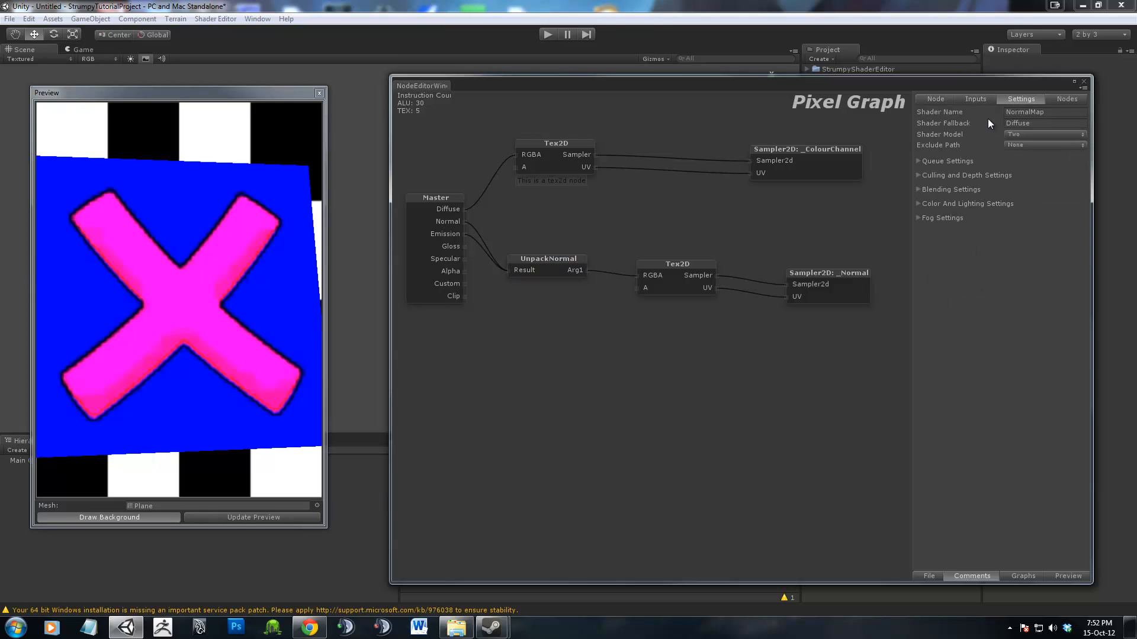
pyautogui.click(1038, 112)
pyautogui.hotkey('ctrl', 'a')
pyautogui.write('ShaderTezxt01')
pyautogui.click(1046, 111)
pyautogui.press('BackSpace')
pyautogui.press('BackSpace')
pyautogui.write('s')
# Set the shader model to Three and keep the exclude path at None.
pyautogui.click(1066, 124)
pyautogui.click(1030, 135)
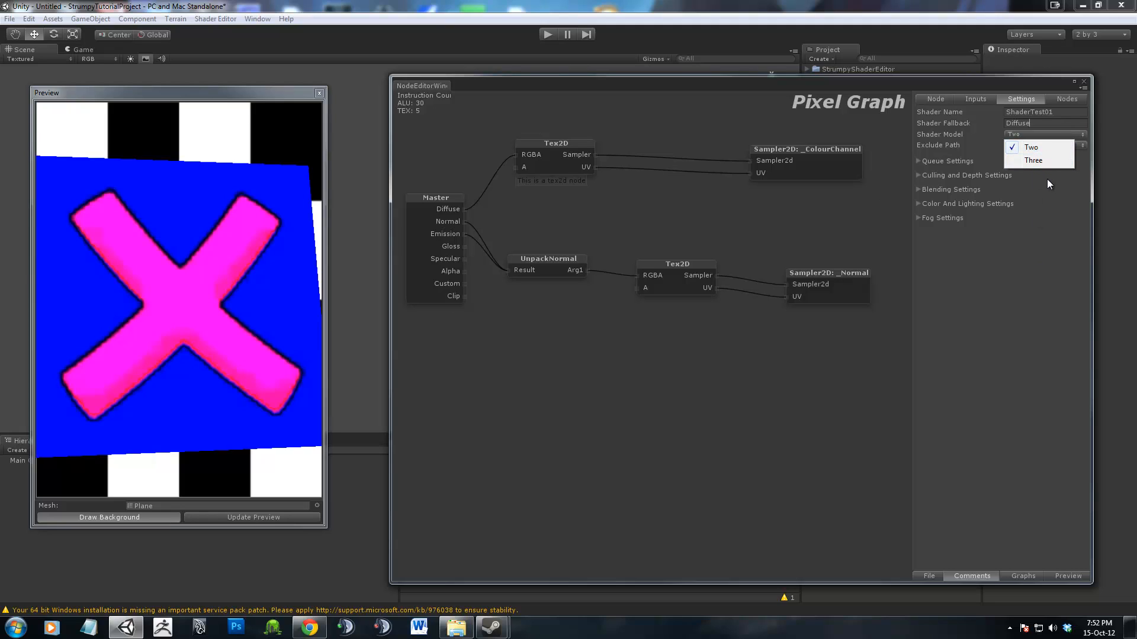
pyautogui.click(1030, 160)
pyautogui.click(1040, 144)
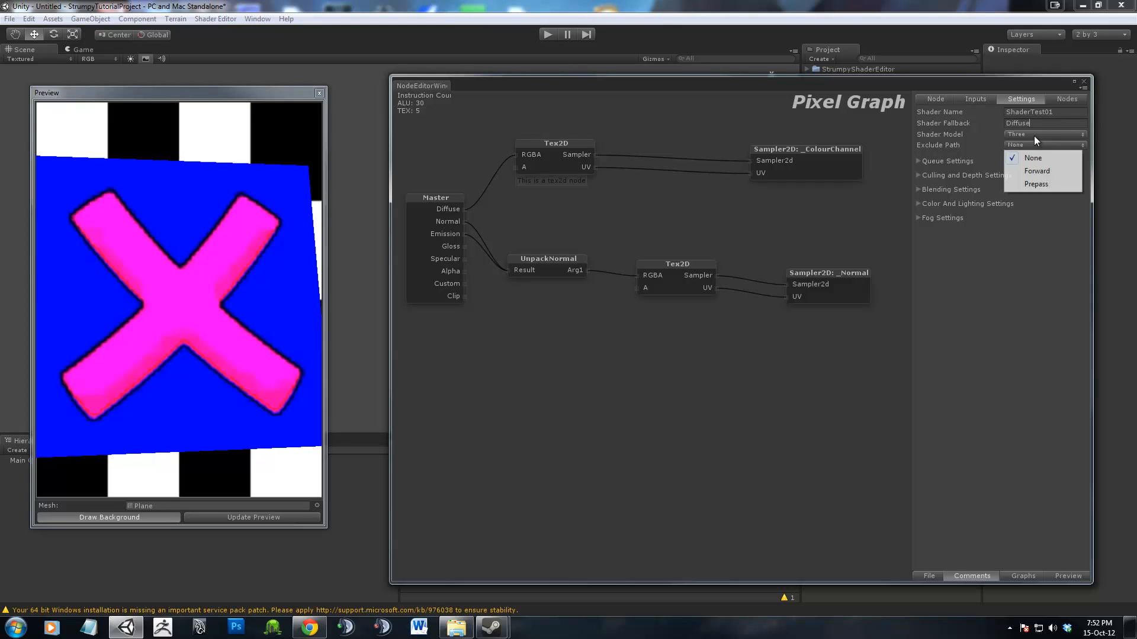
pyautogui.click(1031, 158)
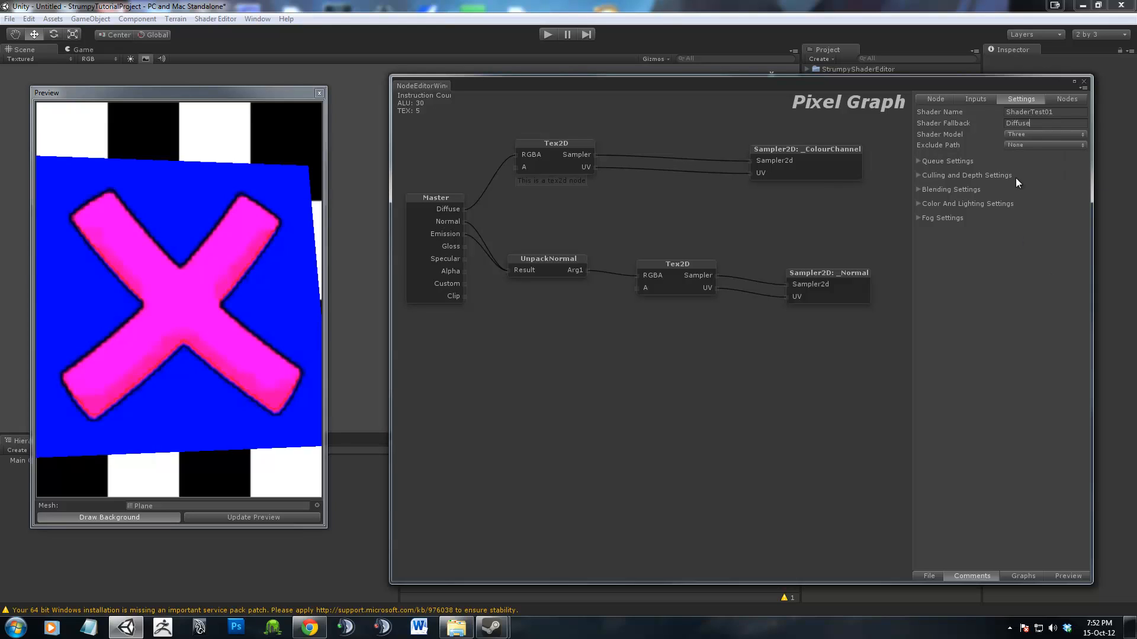
# Expand the queue, culling and depth, and blending settings to examine their options.
pyautogui.click(917, 161)
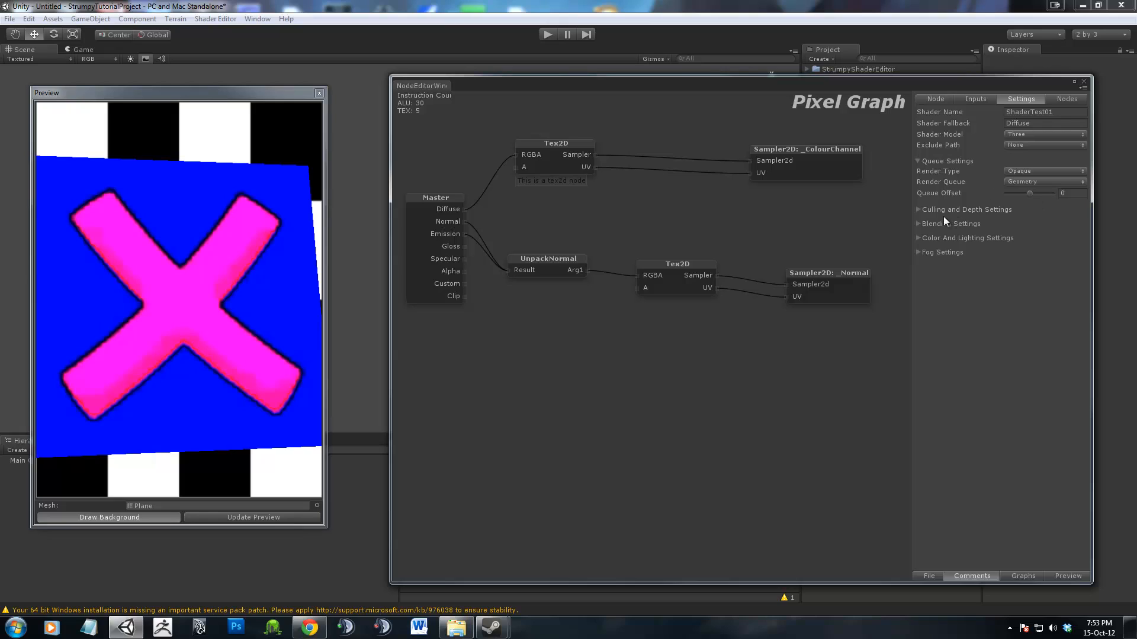
pyautogui.click(918, 211)
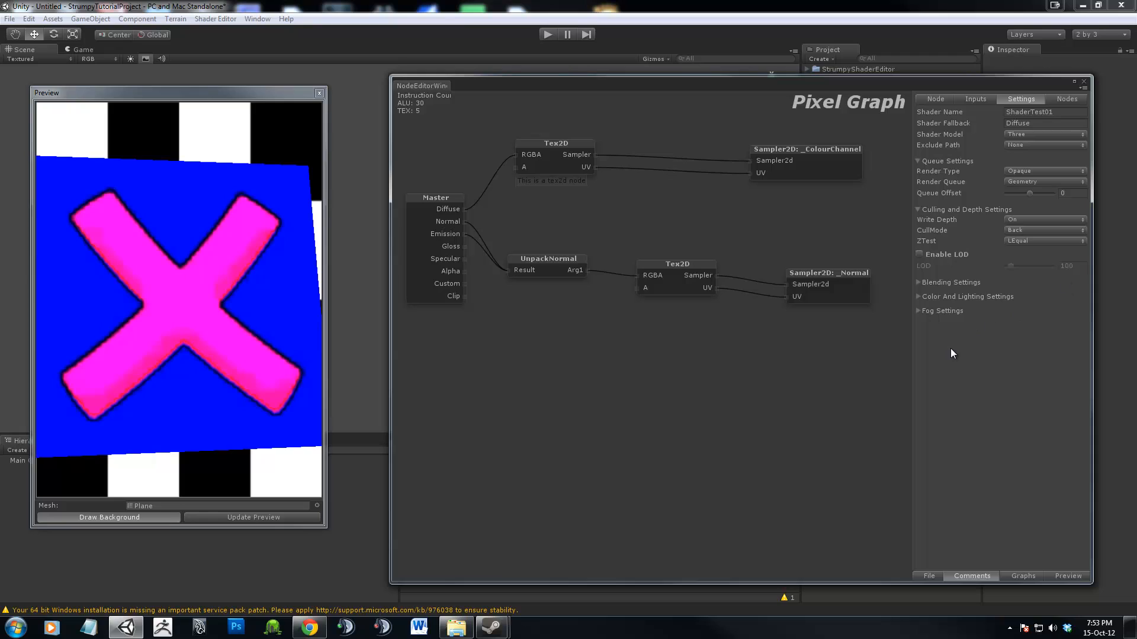
pyautogui.click(919, 283)
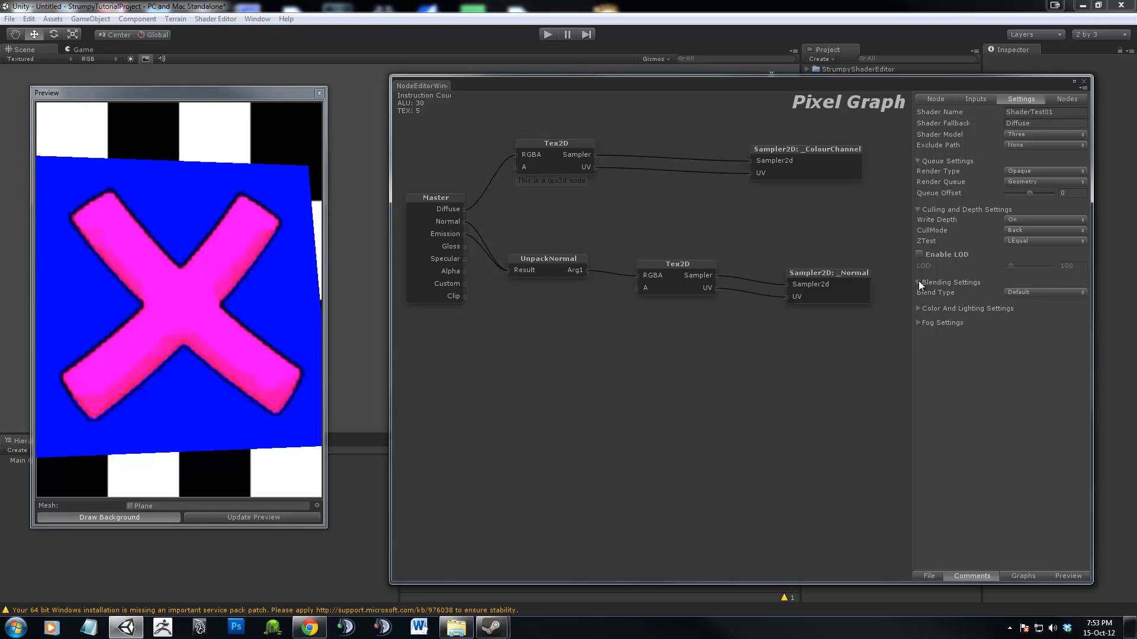
# Try the Custom blend type with a different destination blend mode, and restore the Default blend type.
pyautogui.click(1037, 292)
pyautogui.click(1046, 318)
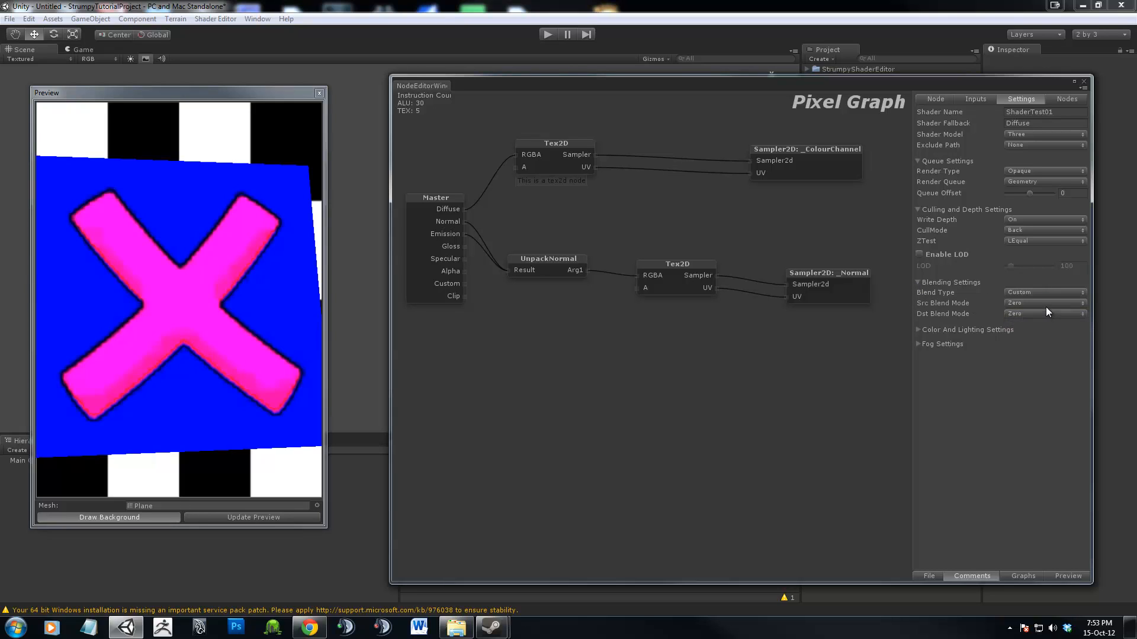
pyautogui.click(1046, 313)
pyautogui.click(1033, 374)
pyautogui.click(1031, 292)
pyautogui.click(1031, 305)
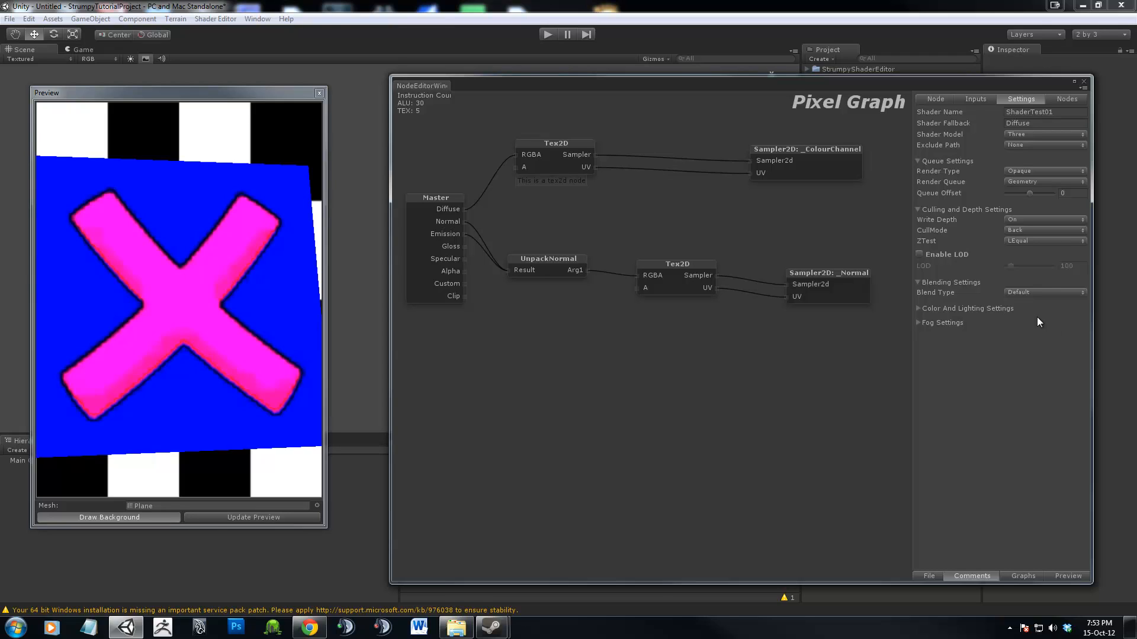
# Examine the color and lighting settings and the fog settings, collapsing each group again.
pyautogui.click(917, 309)
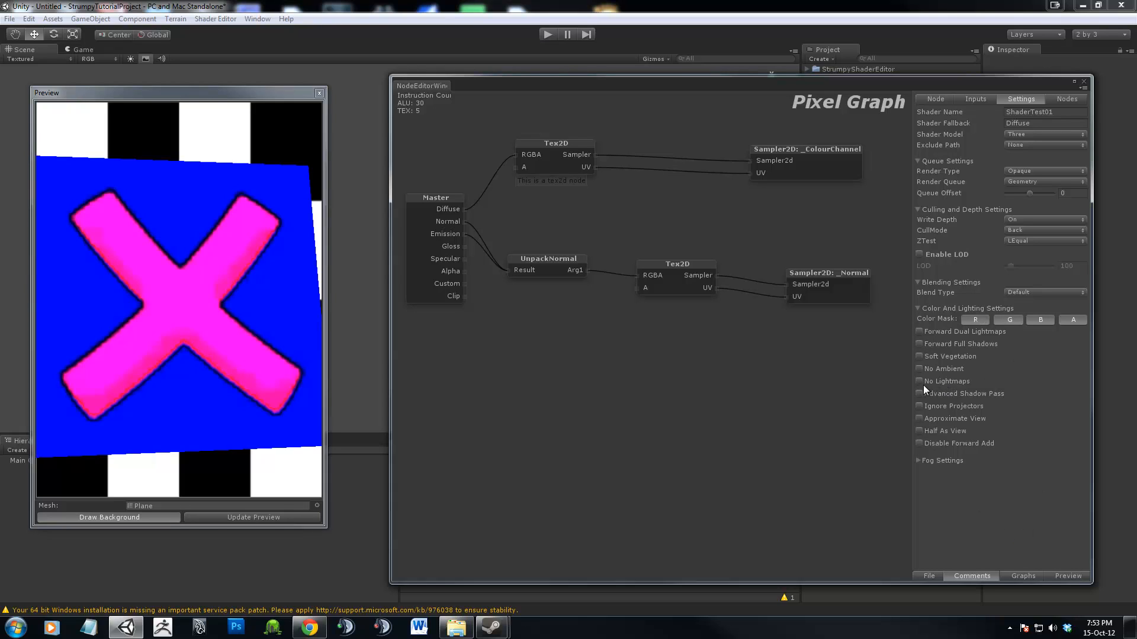
pyautogui.click(920, 355)
pyautogui.click(918, 308)
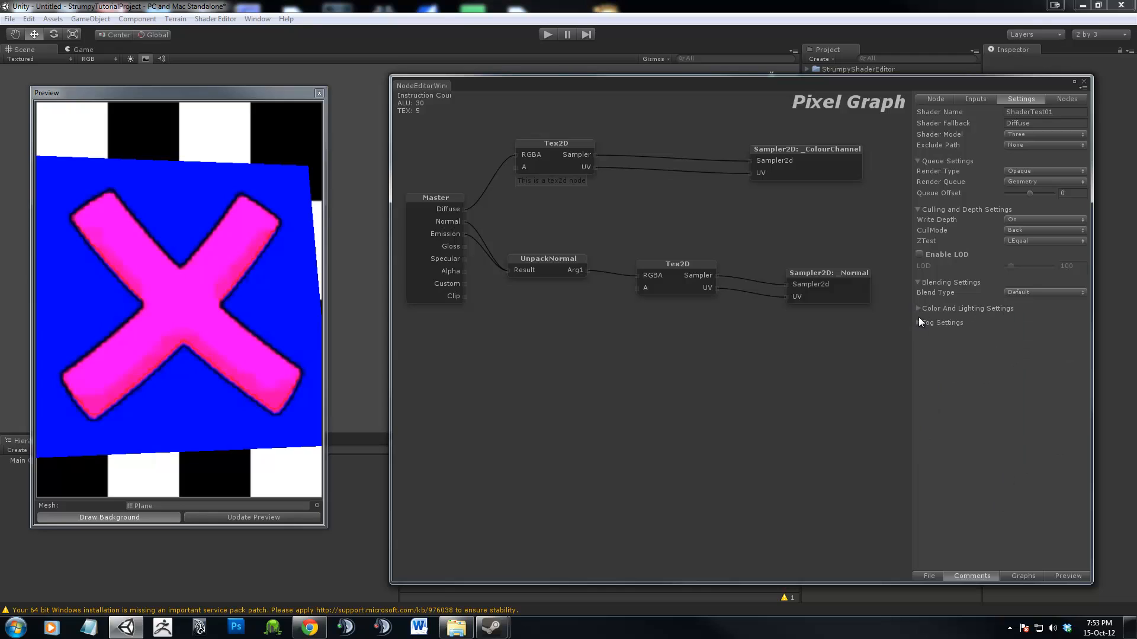
pyautogui.click(917, 323)
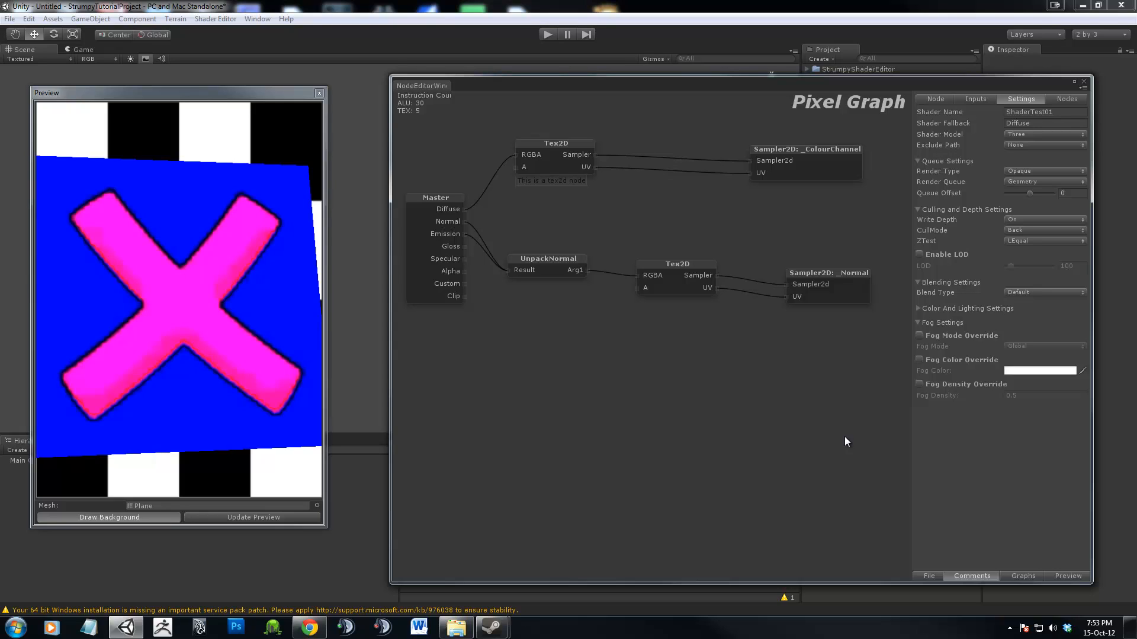
pyautogui.click(918, 323)
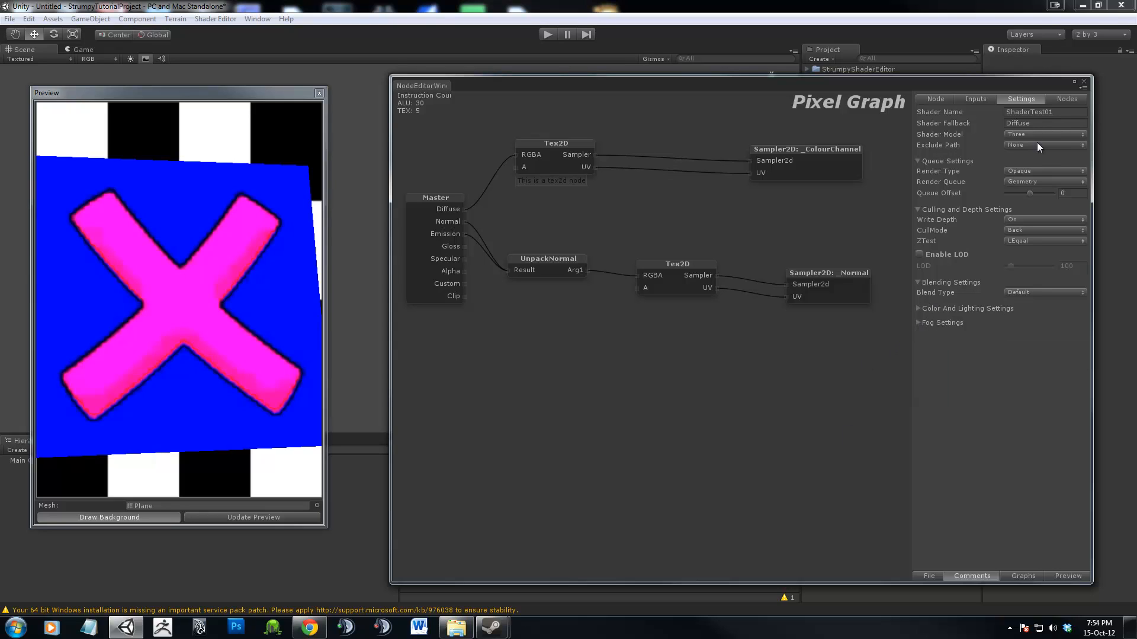
# Examine the node library's categories from Constant and Operation through Function, Lighting, Properties, Input and Vertex.
pyautogui.click(1067, 99)
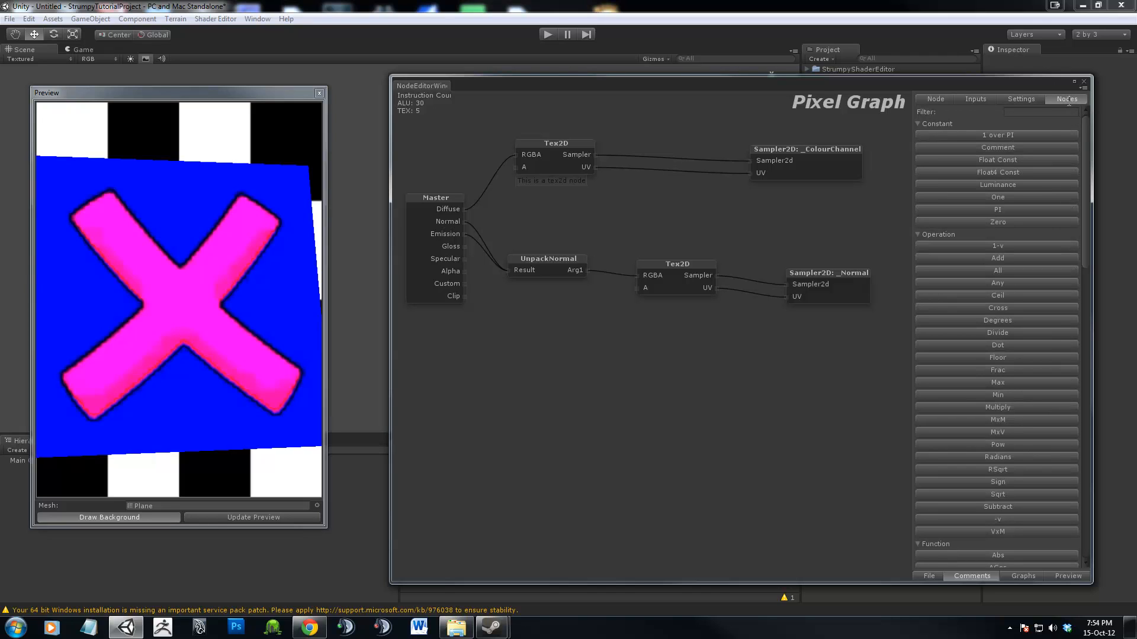
pyautogui.moveTo(1085, 164); pyautogui.dragTo(1064, 513)
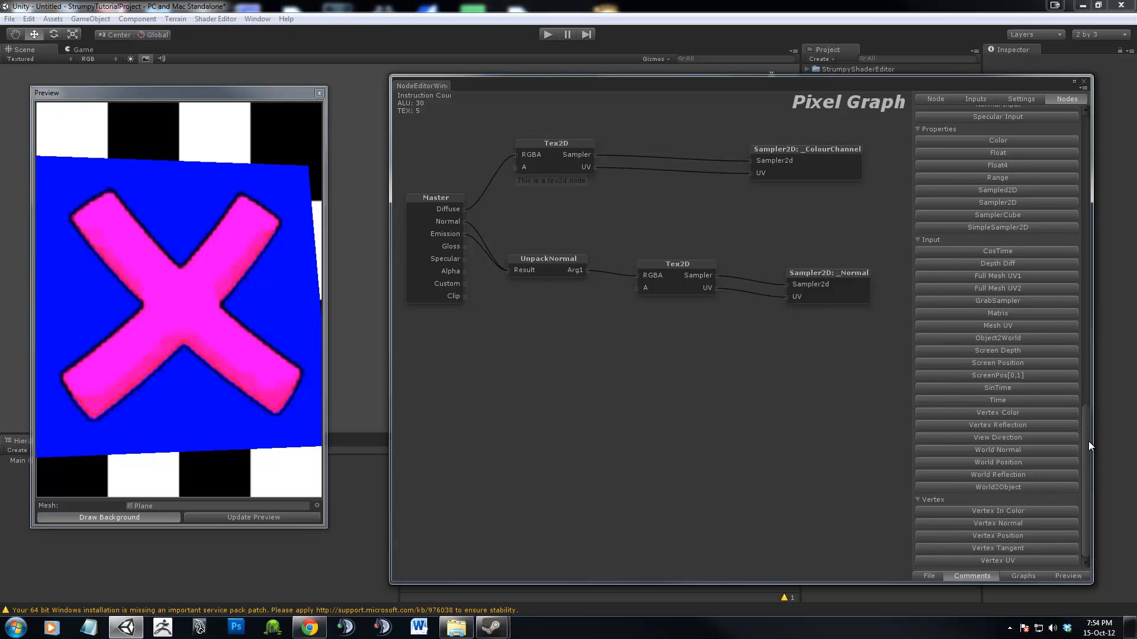
pyautogui.moveTo(1089, 442); pyautogui.dragTo(1099, 219)
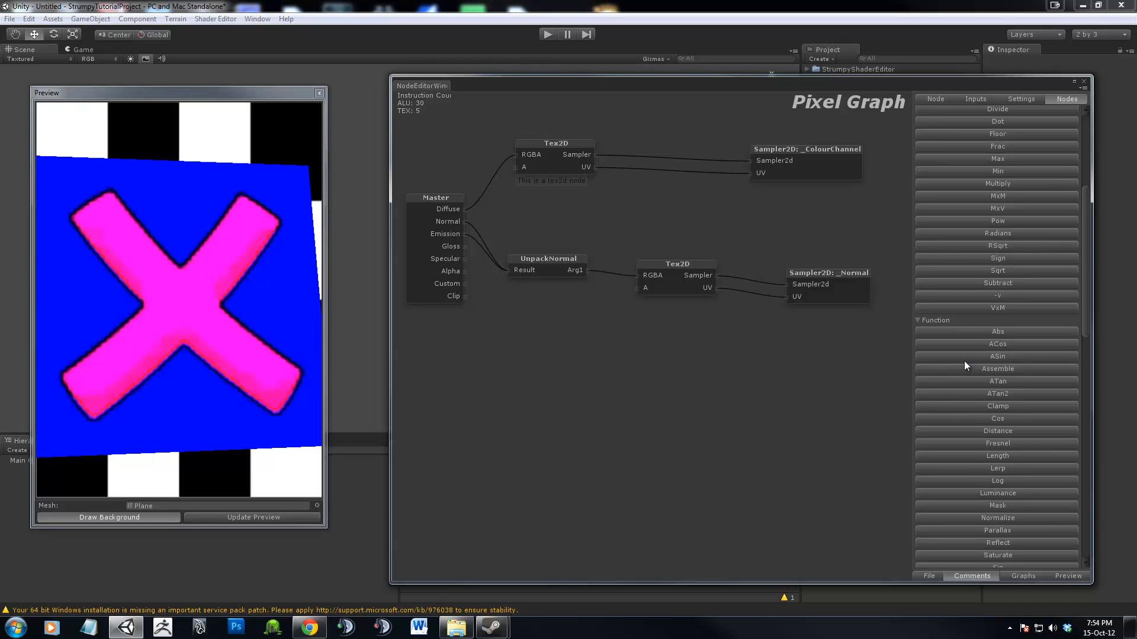
pyautogui.moveTo(1088, 301); pyautogui.dragTo(1007, 582)
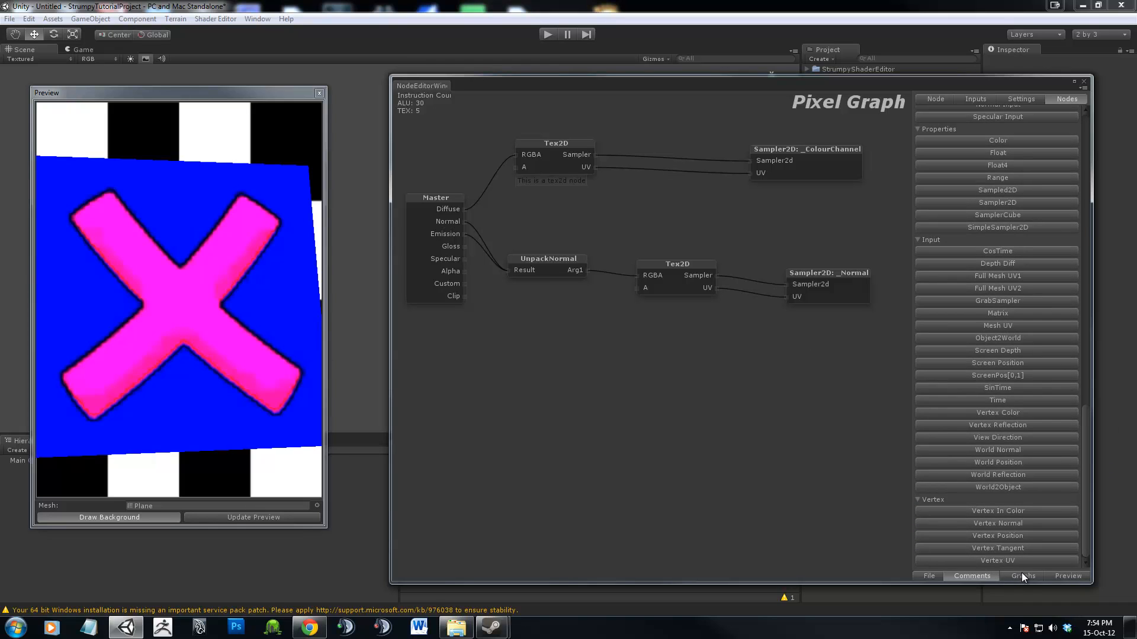
# Add Parallax, SmoothStep, Tan and SplatAlpha nodes, placing Tan between the two texture branches and the others below the normal-map branch.
pyautogui.scroll(10, 1074, 503)
pyautogui.click(1021, 272)
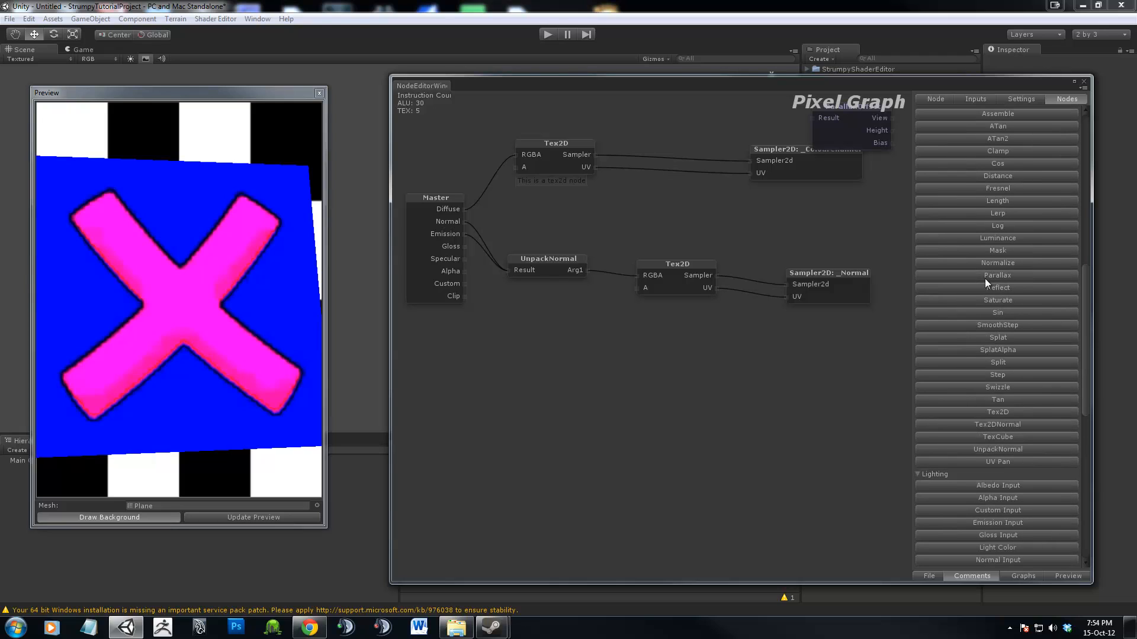
pyautogui.moveTo(861, 122); pyautogui.dragTo(741, 391)
pyautogui.click(971, 325)
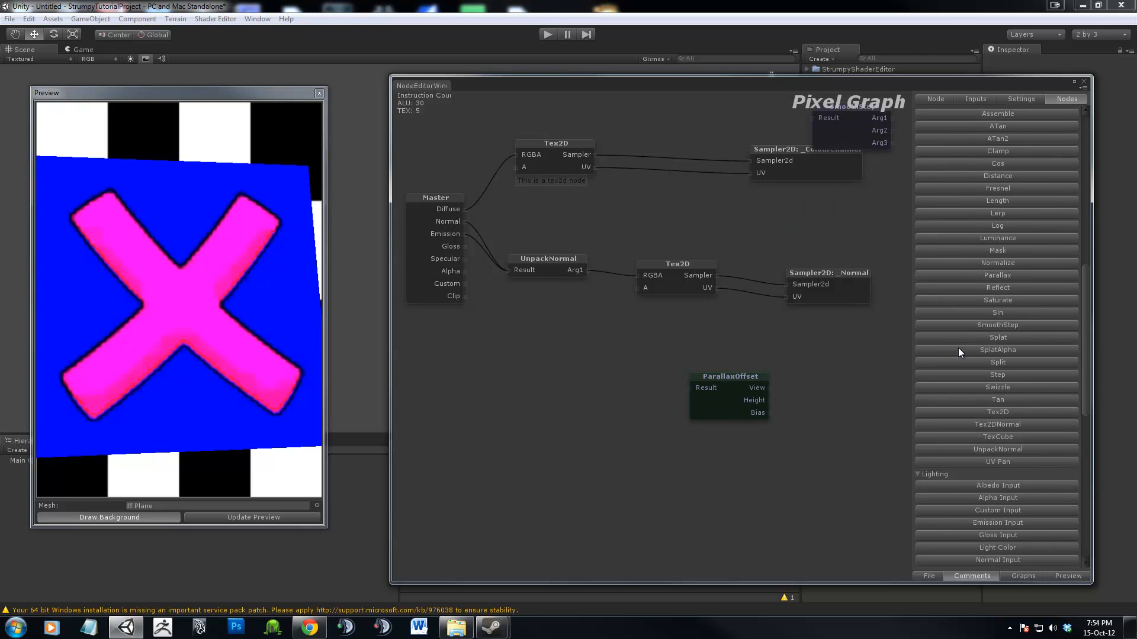
pyautogui.moveTo(854, 141); pyautogui.dragTo(608, 387)
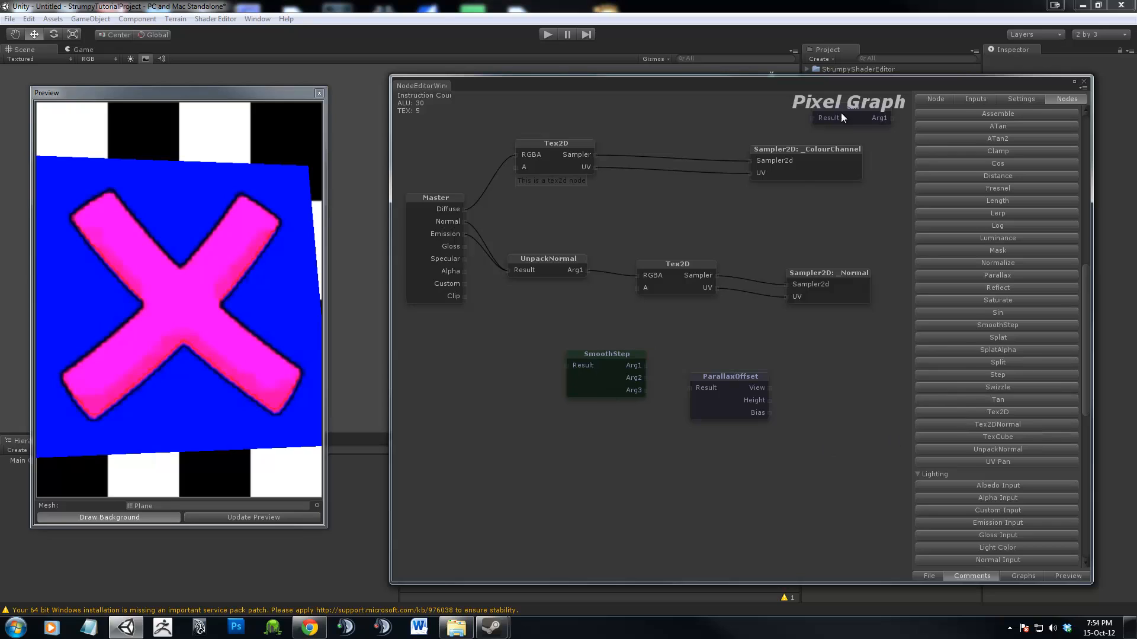
pyautogui.moveTo(840, 116); pyautogui.dragTo(654, 190)
pyautogui.click(984, 349)
pyautogui.moveTo(852, 116); pyautogui.dragTo(726, 344)
pyautogui.click(836, 425)
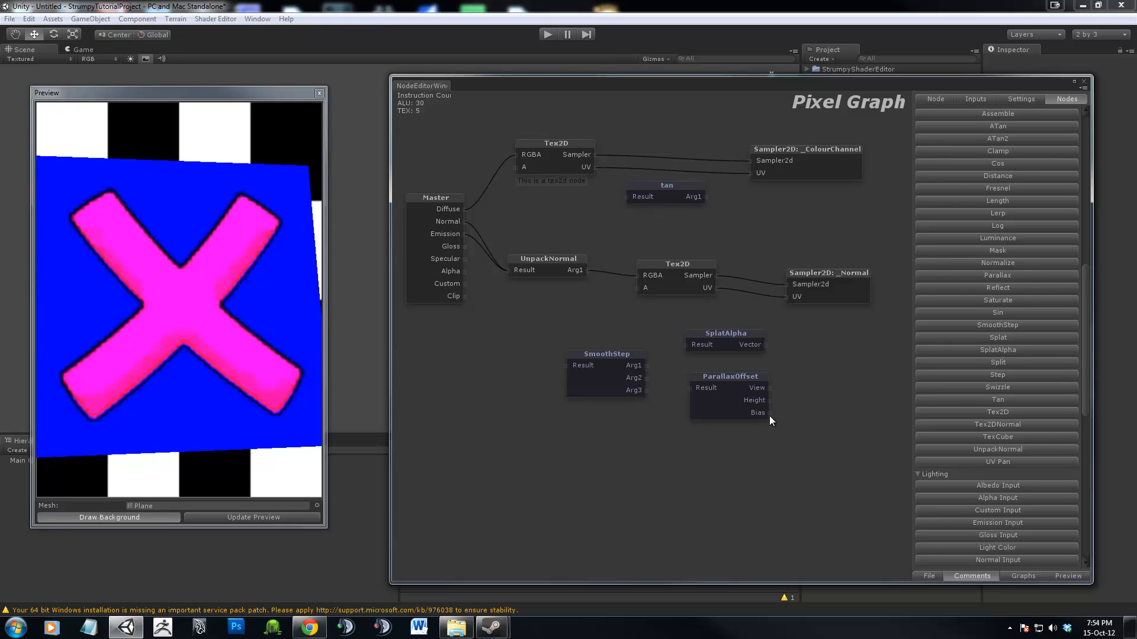
pyautogui.moveTo(663, 101); pyautogui.dragTo(704, 422)
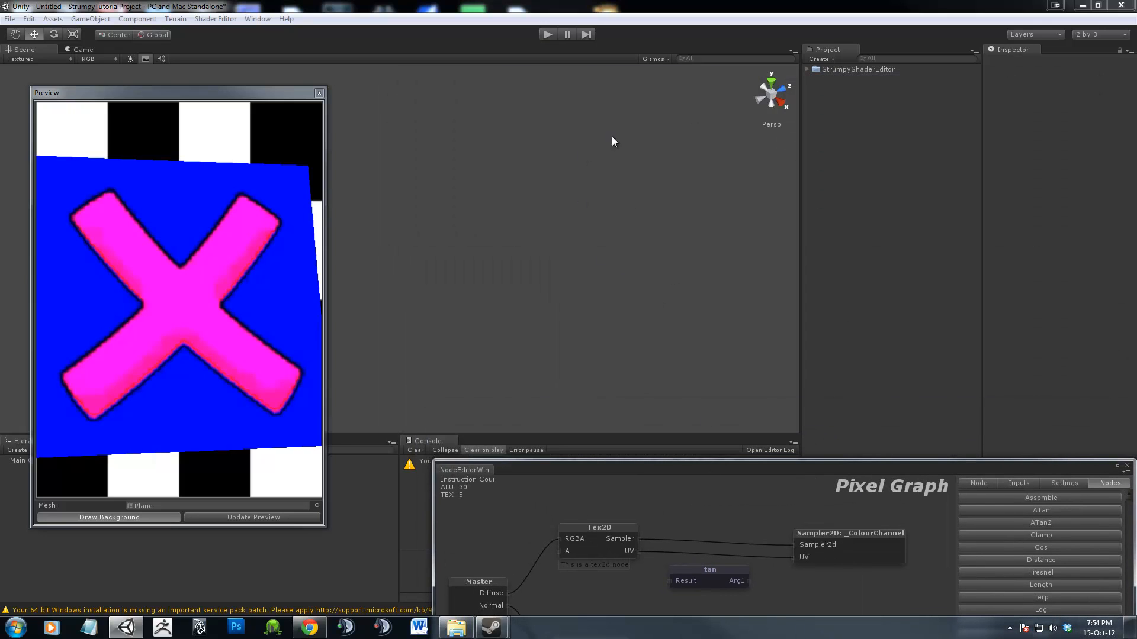
pyautogui.moveTo(727, 467); pyautogui.dragTo(672, 72)
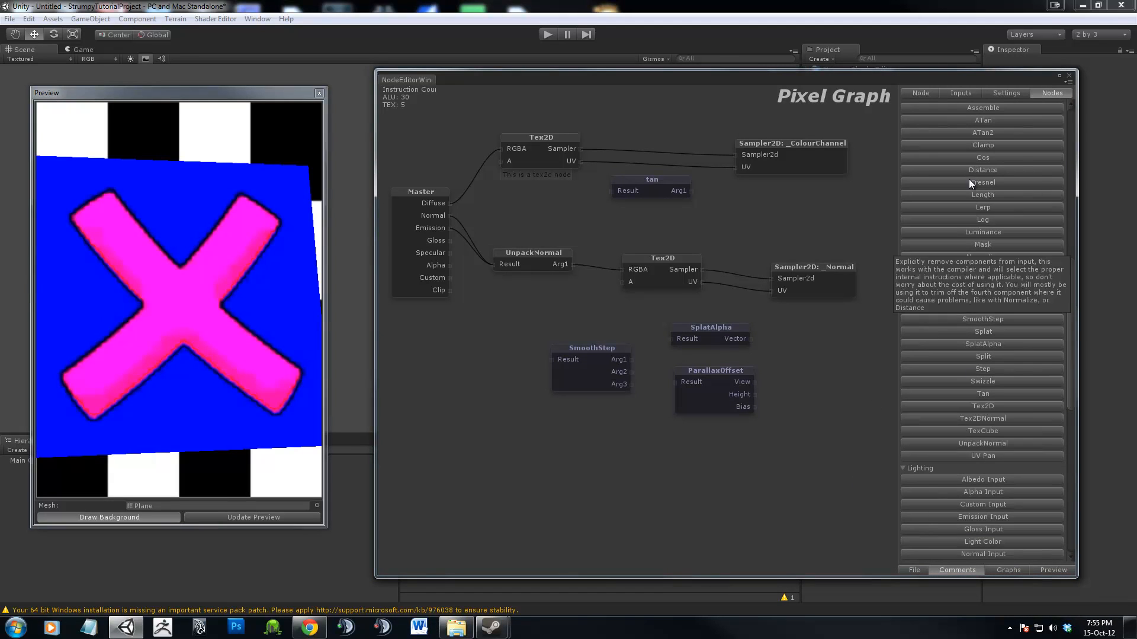
pyautogui.click(919, 95)
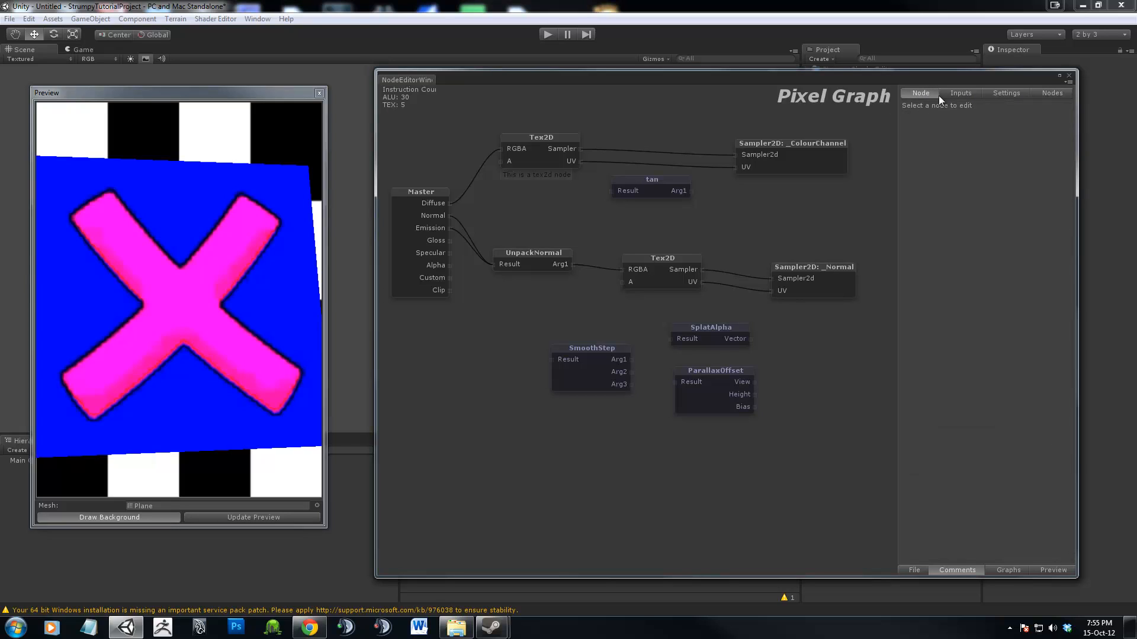
pyautogui.click(1006, 93)
pyautogui.click(958, 93)
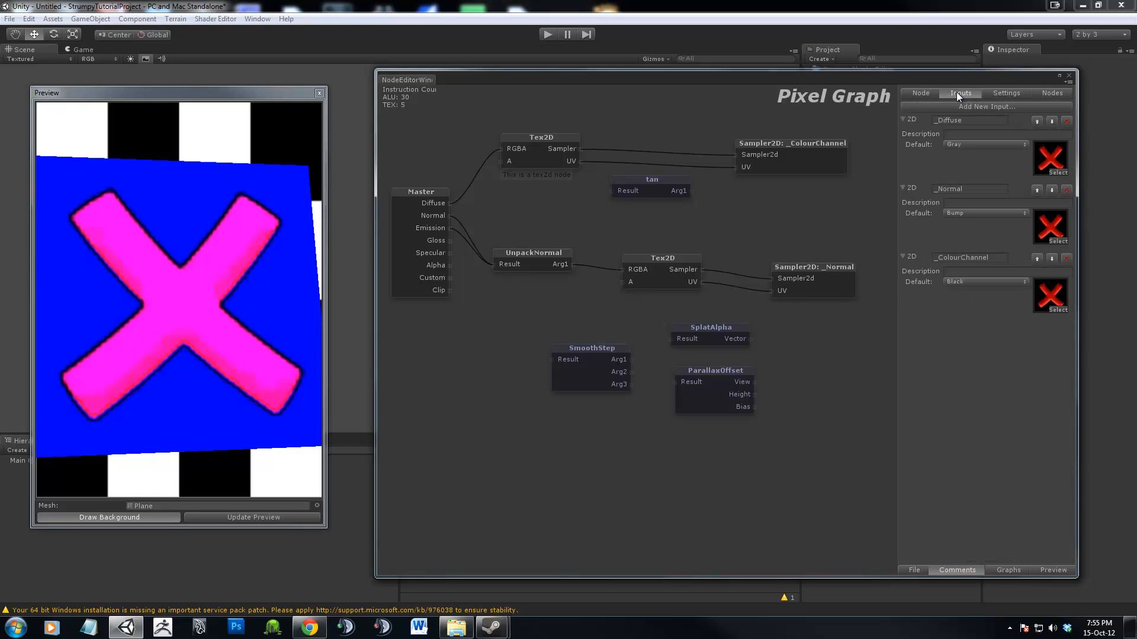
pyautogui.click(919, 95)
# Create a new graph, discarding the current one.
pyautogui.click(914, 569)
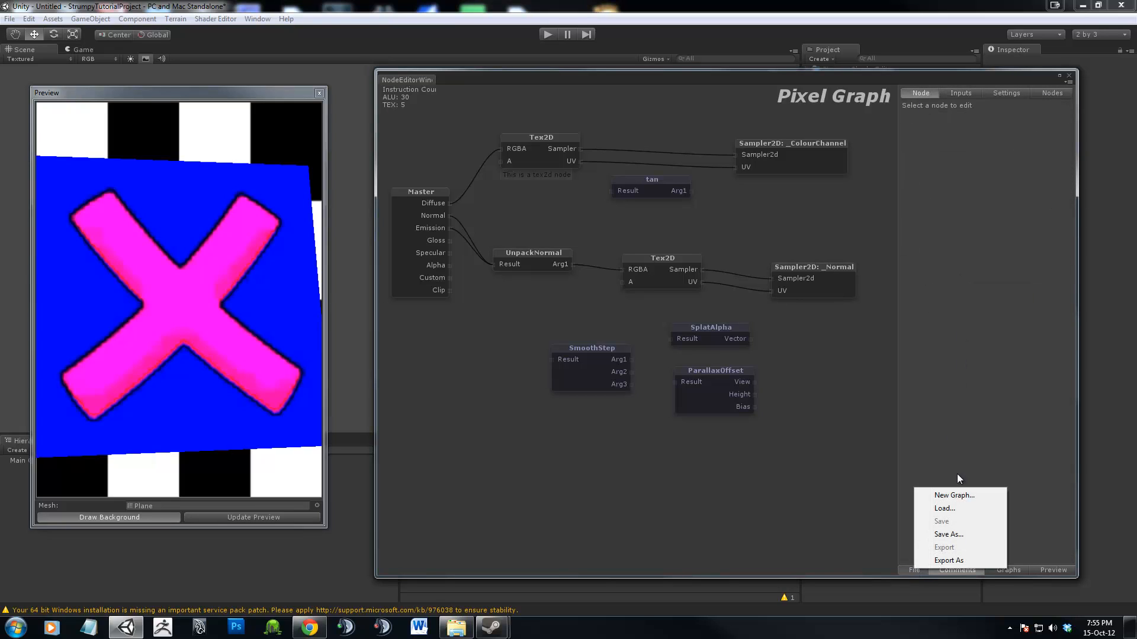
pyautogui.click(968, 495)
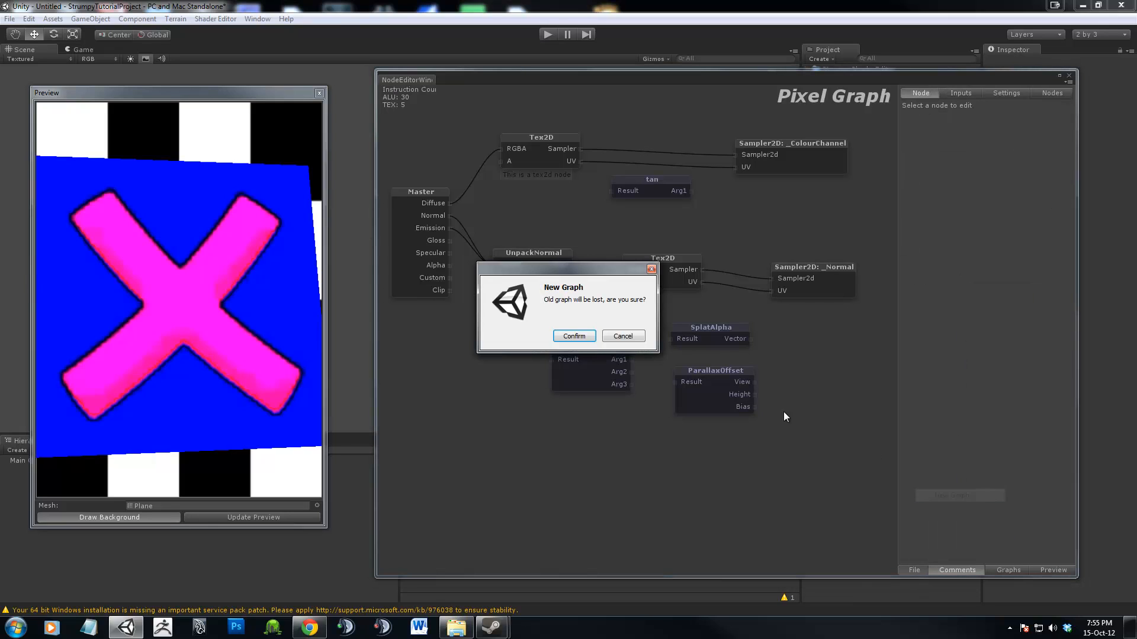
pyautogui.click(569, 334)
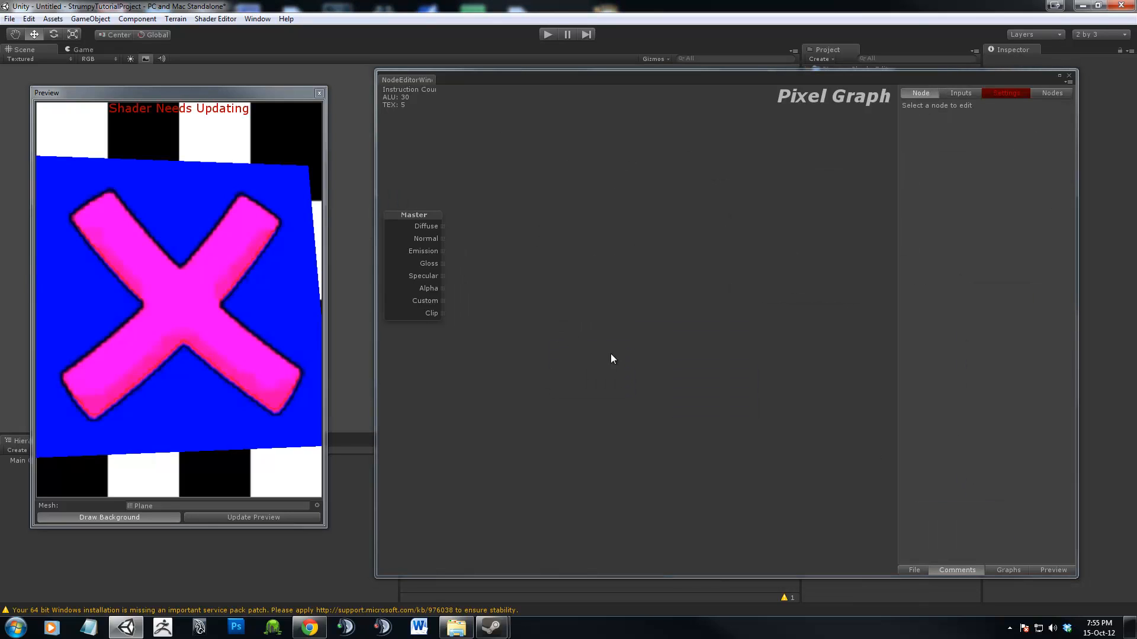
# Examine the graph's file options for loading, saving and exporting, and the comments display option.
pyautogui.click(906, 570)
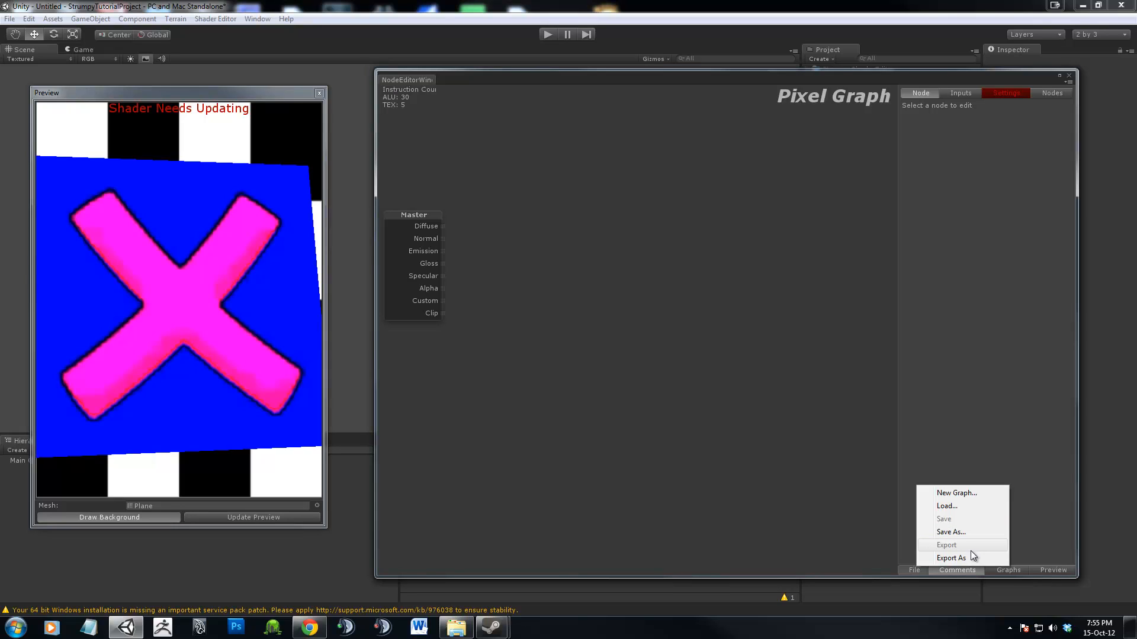
pyautogui.click(1046, 530)
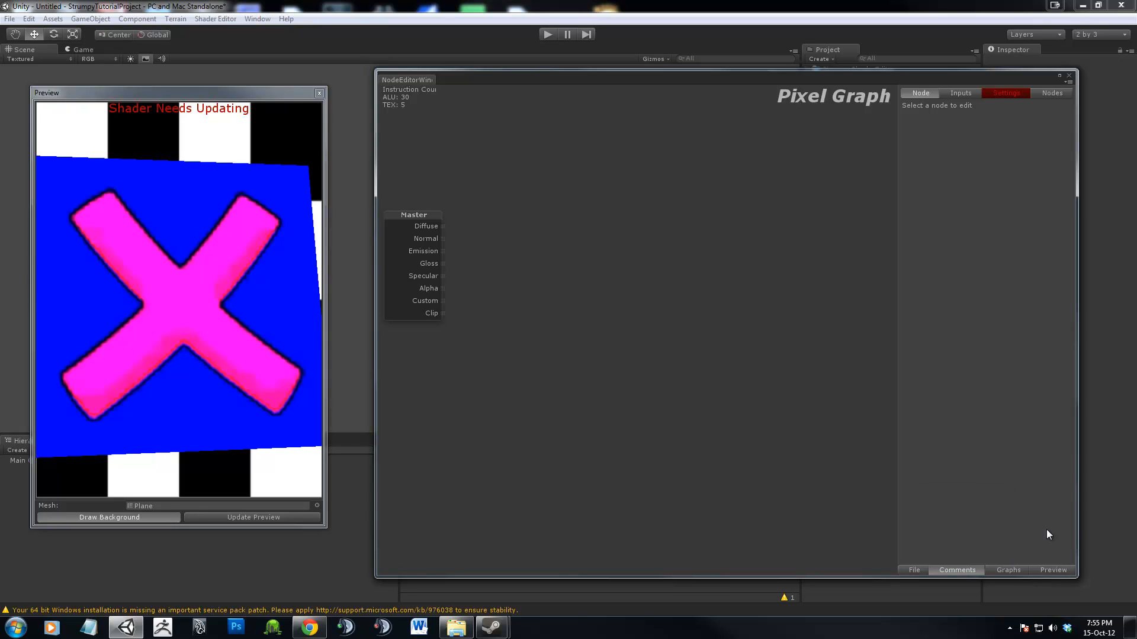
pyautogui.click(950, 573)
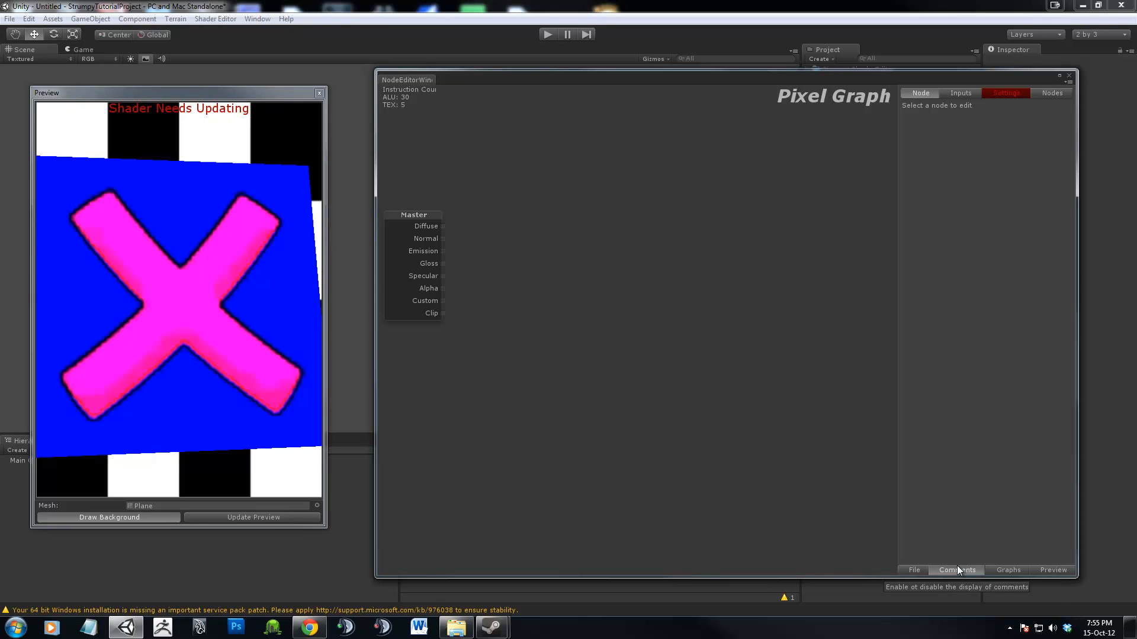
# View the Vertex graph and the Lighting graph with their master nodes, and return to the Pixel graph.
pyautogui.click(1006, 570)
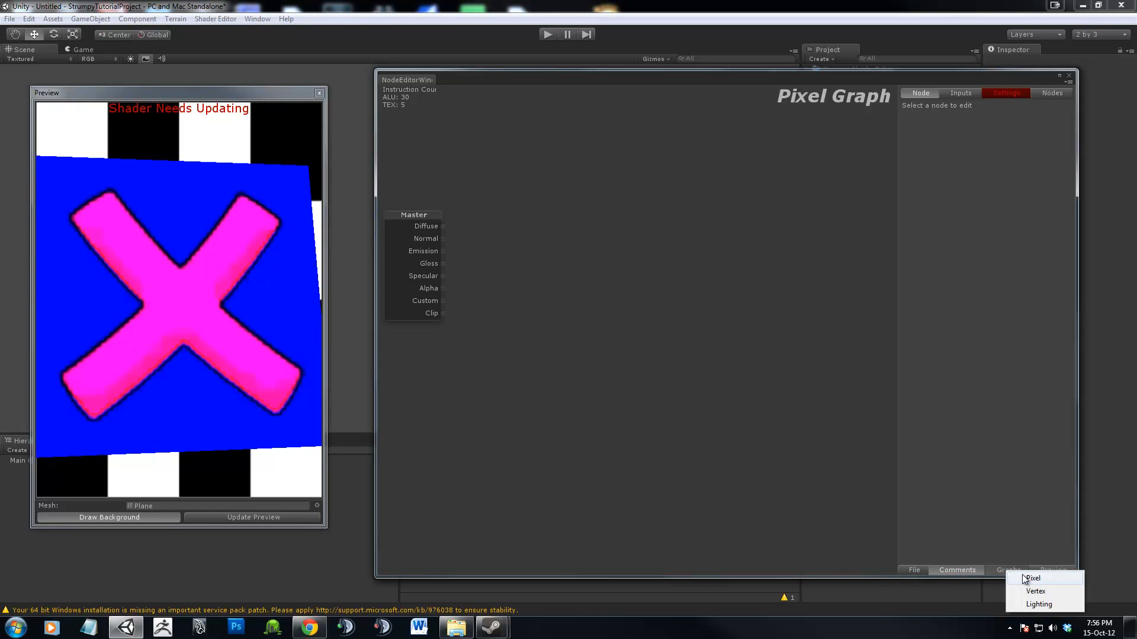
pyautogui.click(1015, 570)
pyautogui.click(1018, 571)
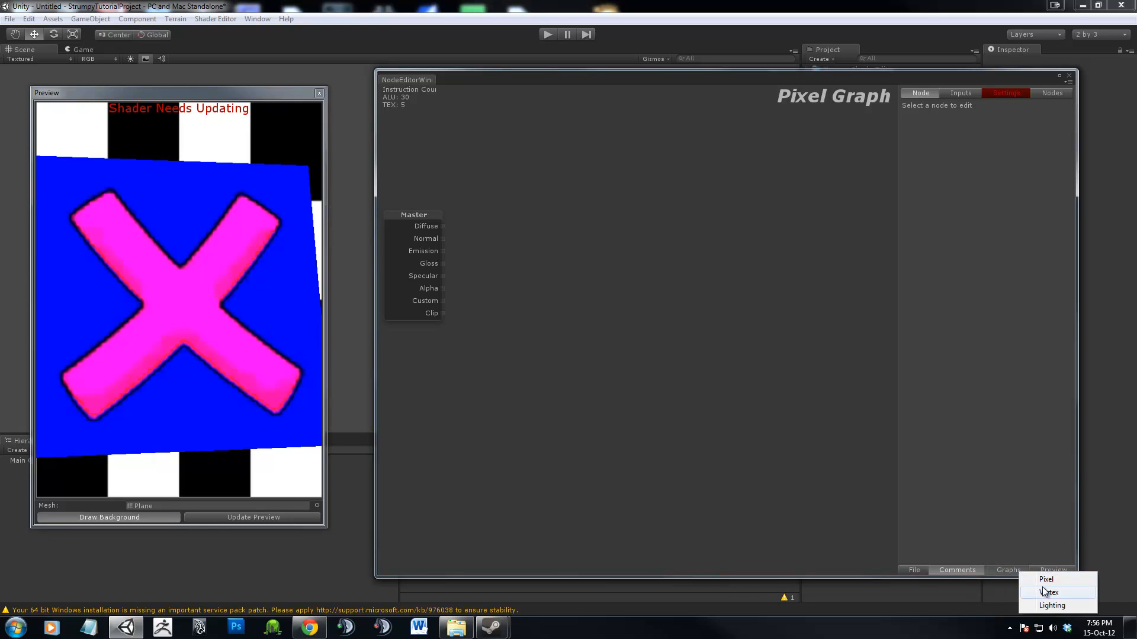
pyautogui.click(1044, 592)
pyautogui.click(1014, 572)
pyautogui.click(1045, 605)
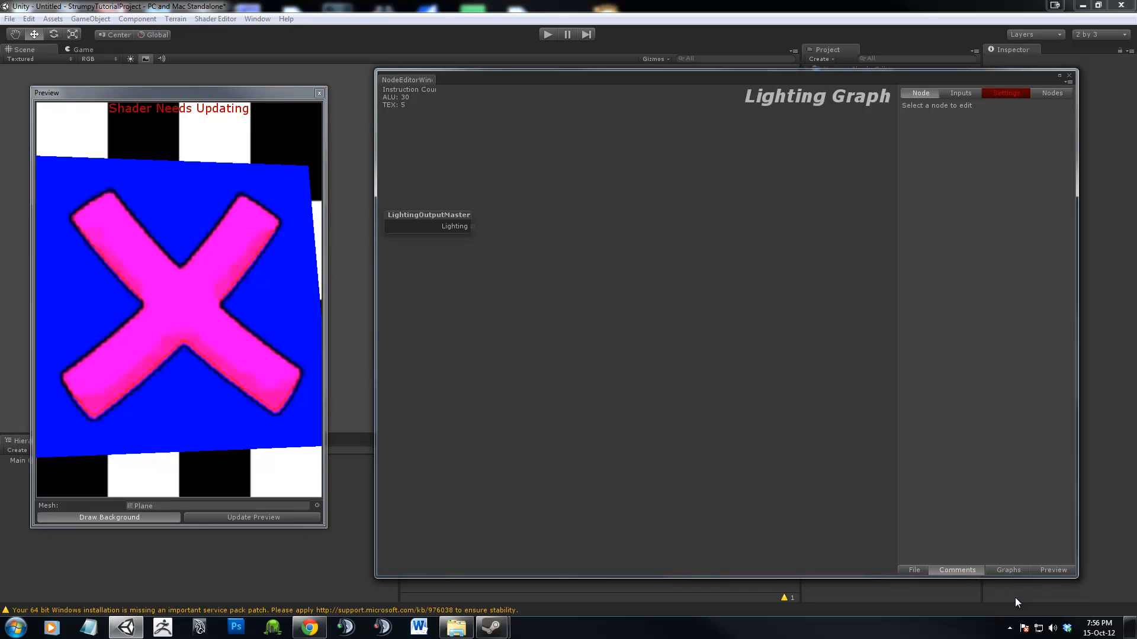
pyautogui.click(1012, 570)
pyautogui.click(1044, 580)
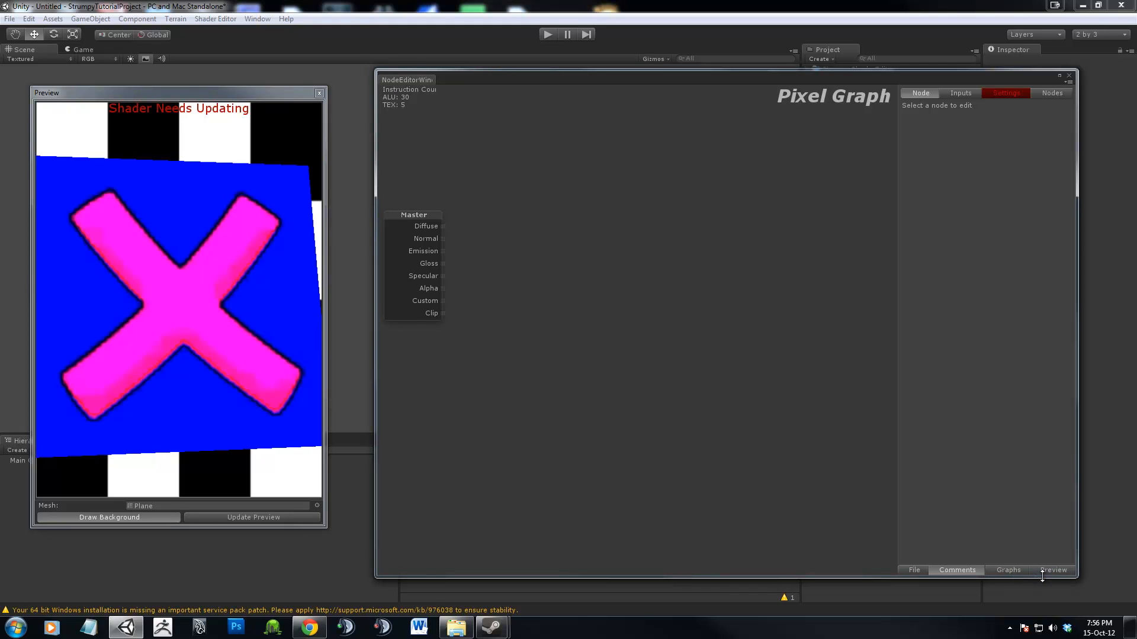
# Check the Pixel graph's master node inputs again and switch the editor to the Vertex graph.
pyautogui.click(1014, 573)
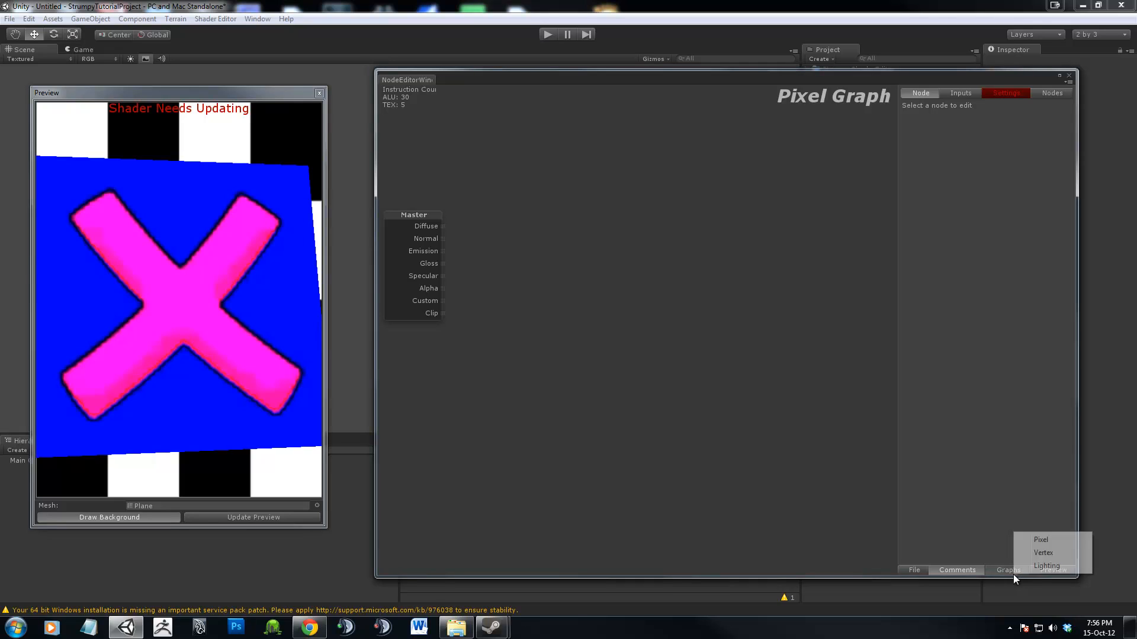
pyautogui.click(1043, 540)
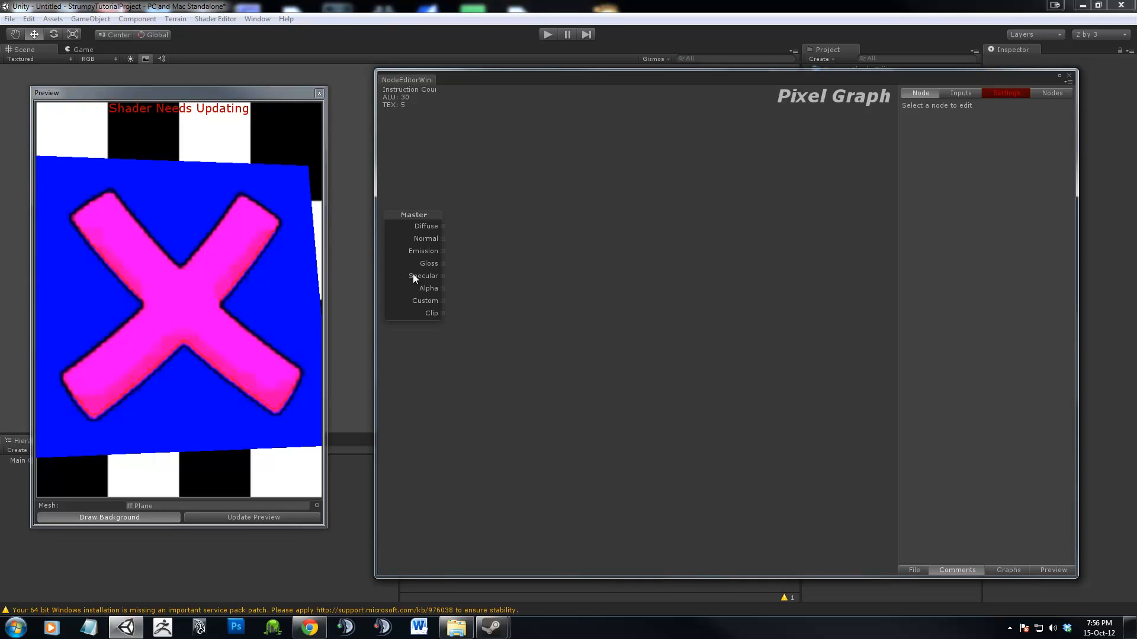
pyautogui.click(1000, 572)
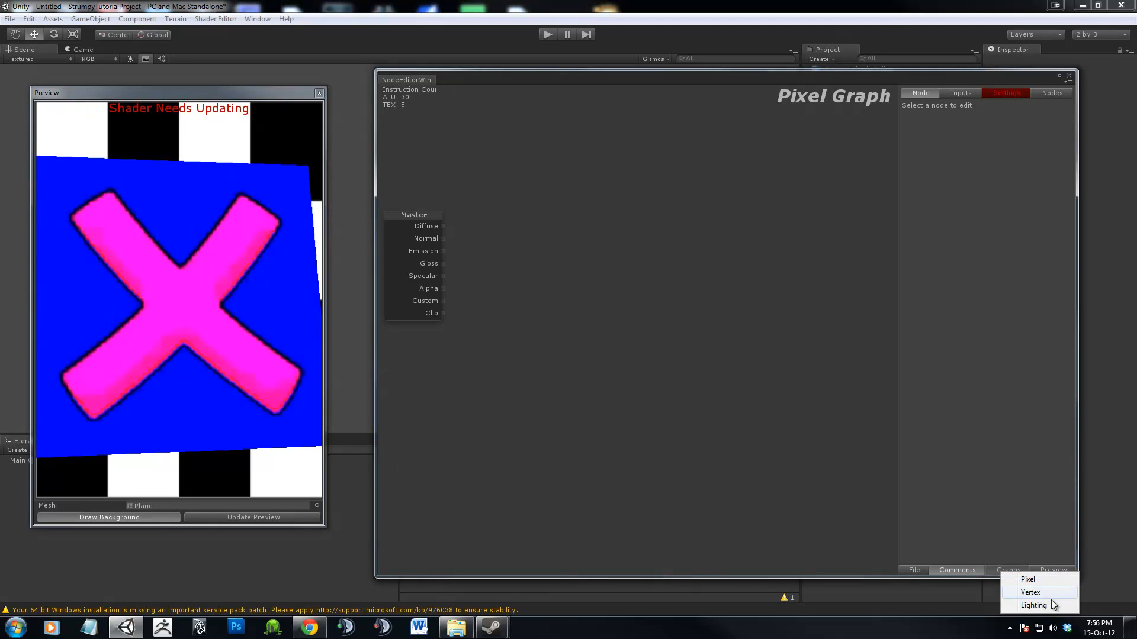
pyautogui.click(1033, 592)
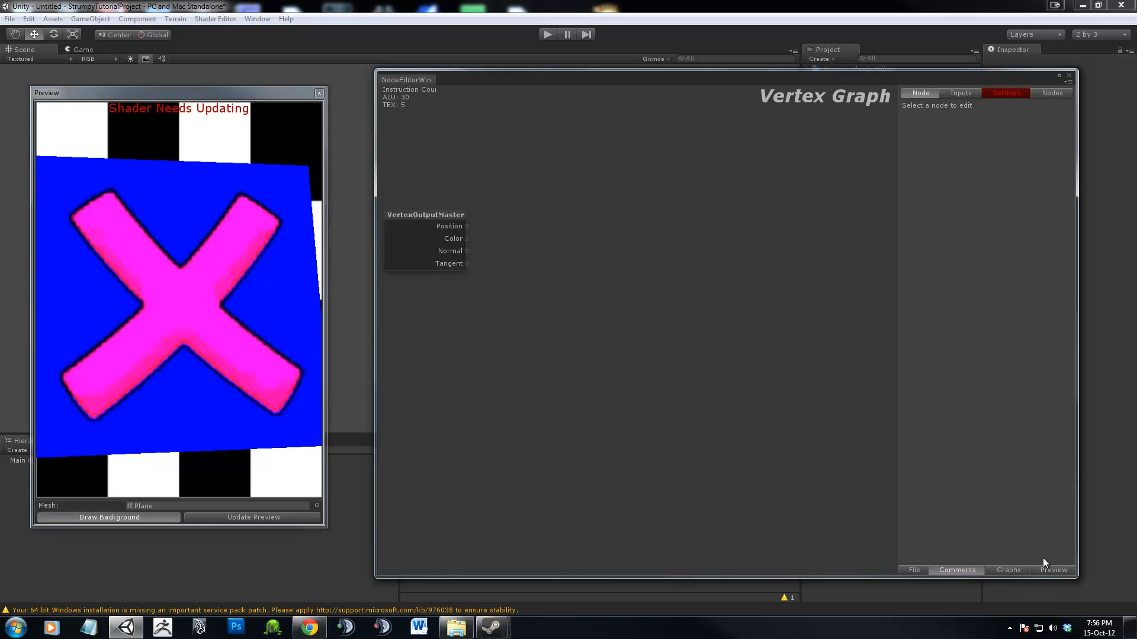
# Try to update the shader preview from the graph editor and from the Preview window, closing each message.
pyautogui.click(1054, 570)
pyautogui.click(635, 336)
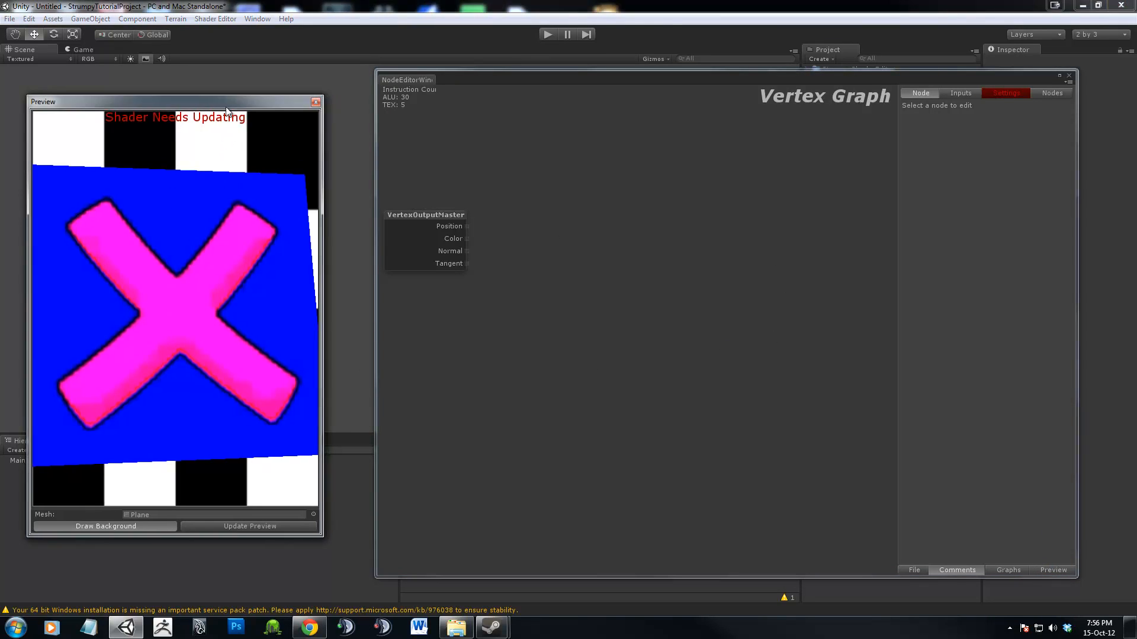
pyautogui.moveTo(231, 94); pyautogui.dragTo(233, 97)
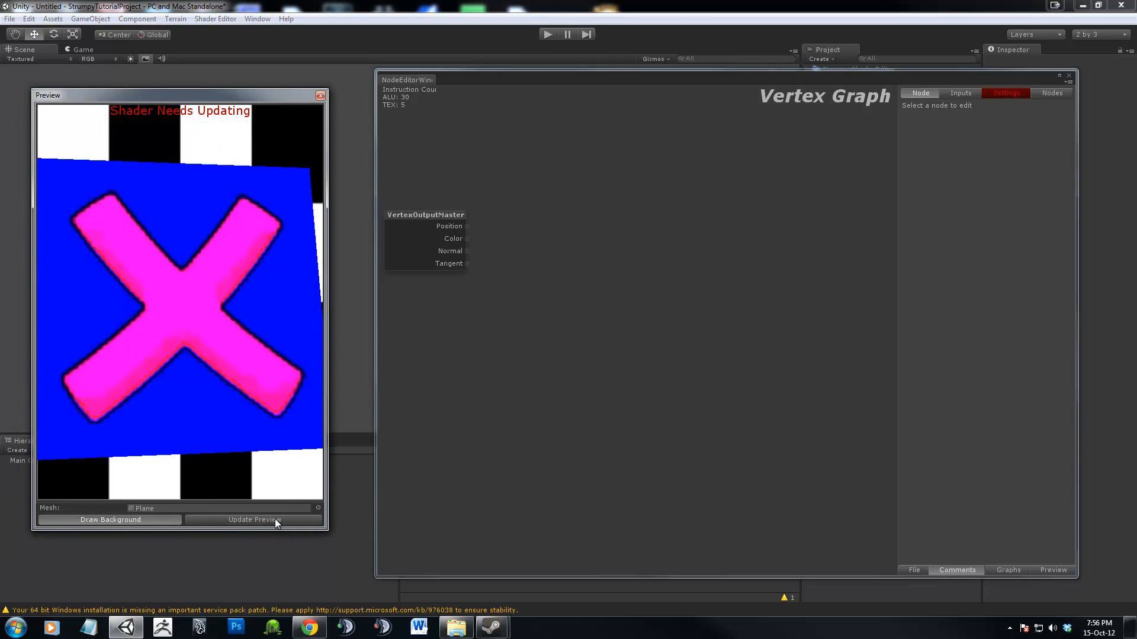
pyautogui.click(293, 521)
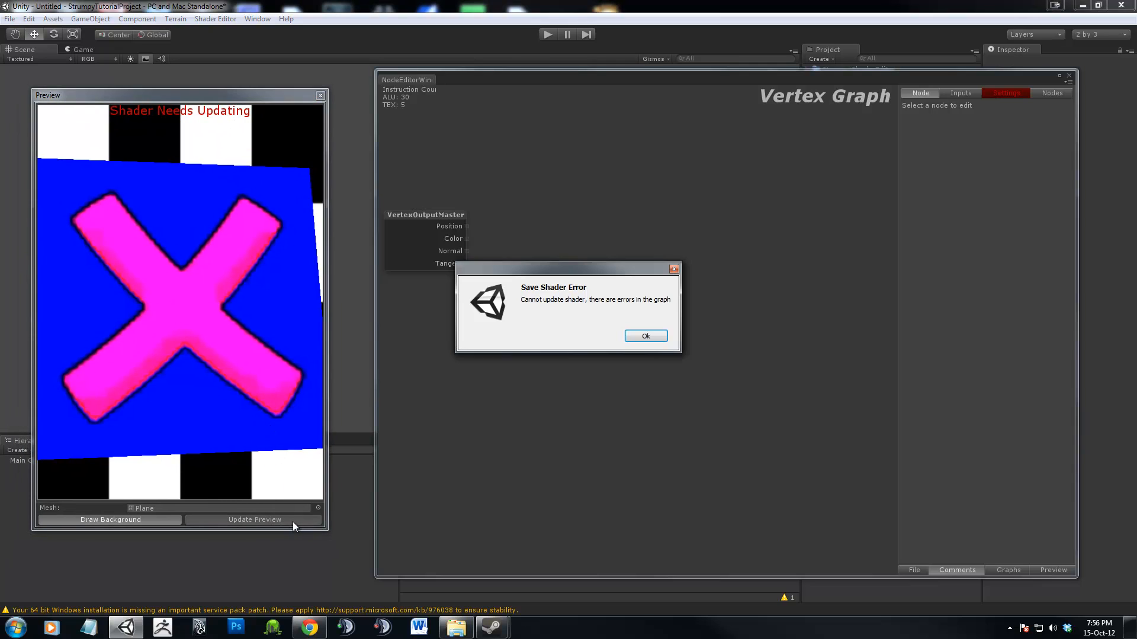
pyautogui.click(651, 338)
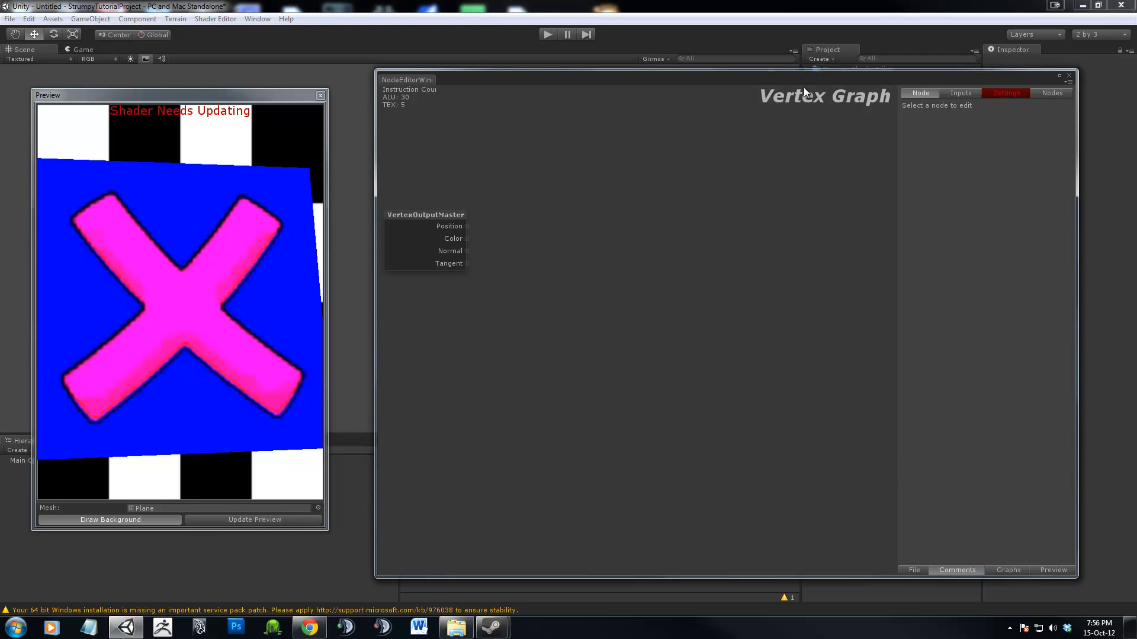
pyautogui.moveTo(808, 84); pyautogui.dragTo(803, 83)
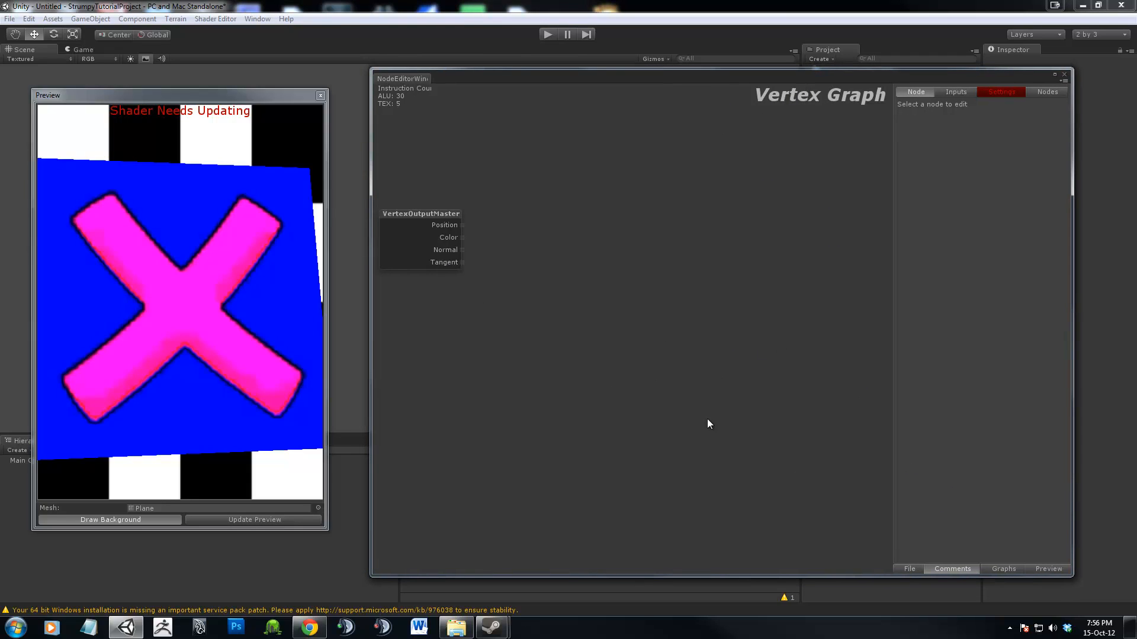